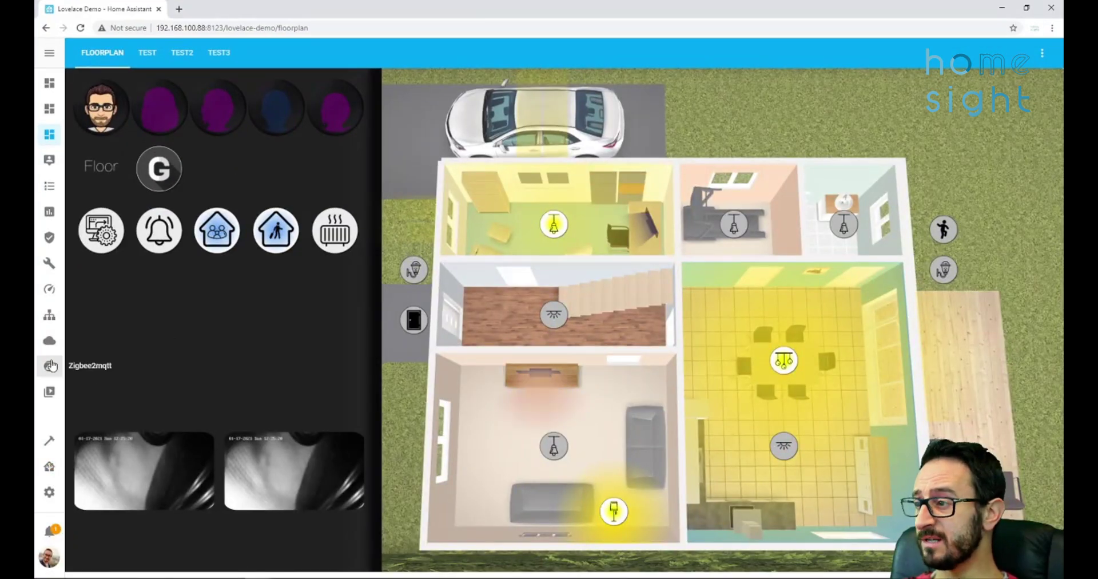
Step: Permit all devices to join Zigbee2MQTT and open the new Lonsonho ZB-RGBCW bulb's page
click(49, 366)
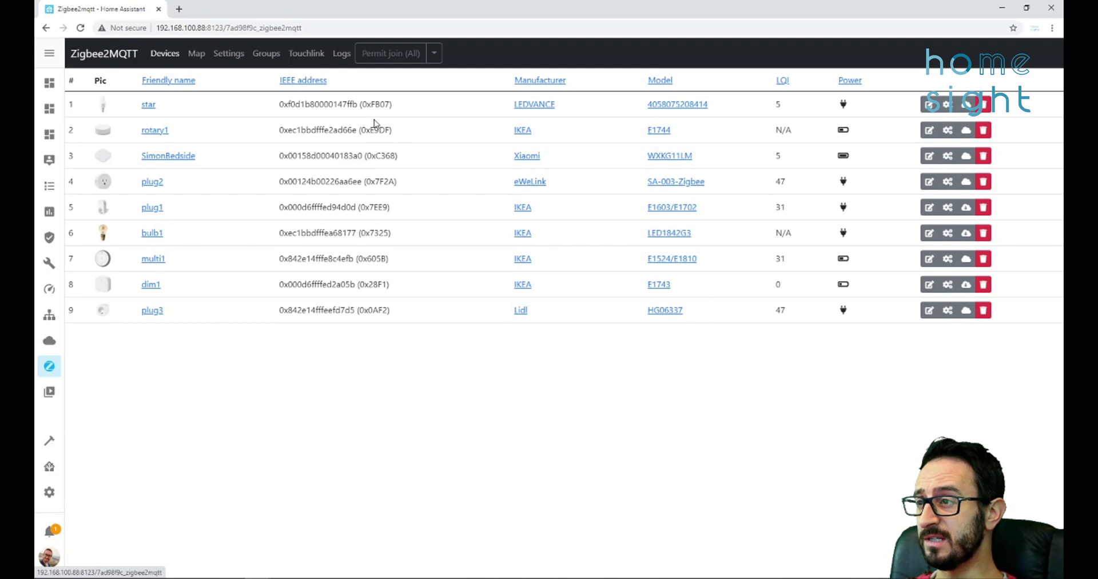
click(379, 55)
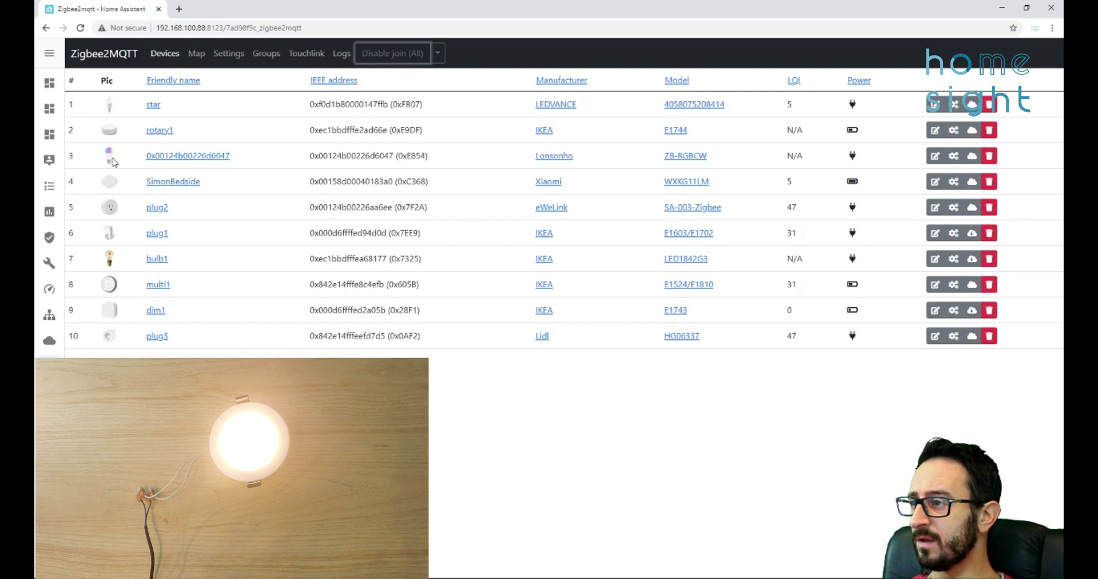
mouse_move(112, 162)
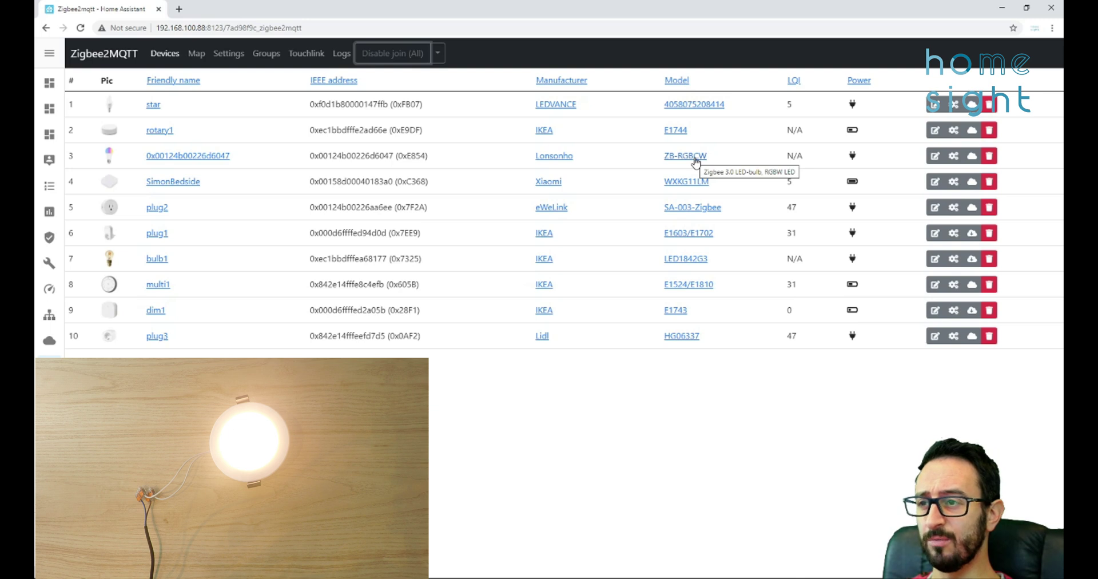
click(223, 163)
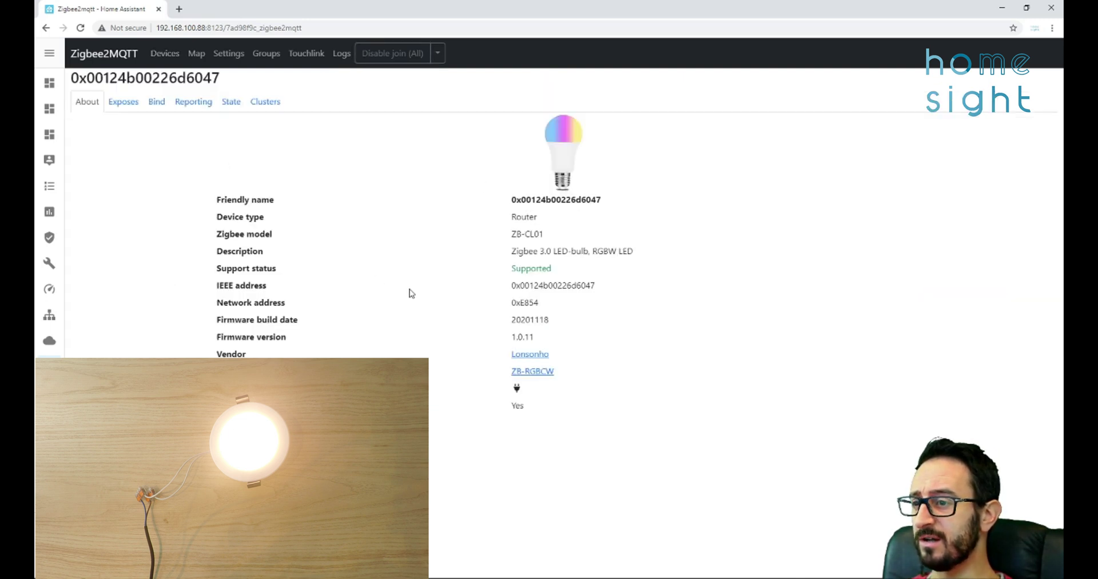
Step: Change the new Lonsonho device's friendly name to 'Downlight' and save it
key(alt+Left)
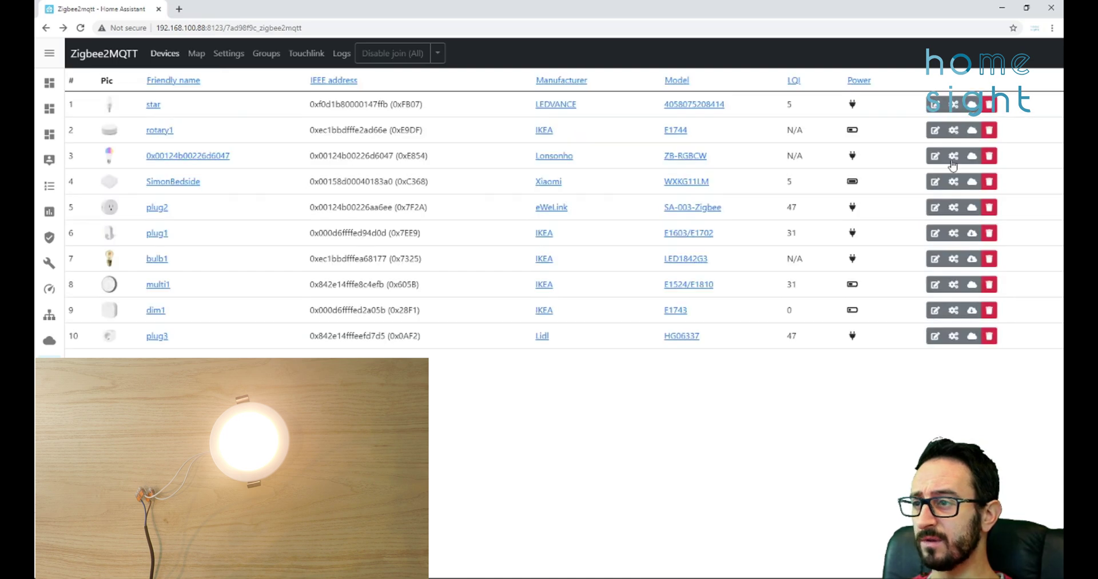
click(935, 155)
double_click(554, 126)
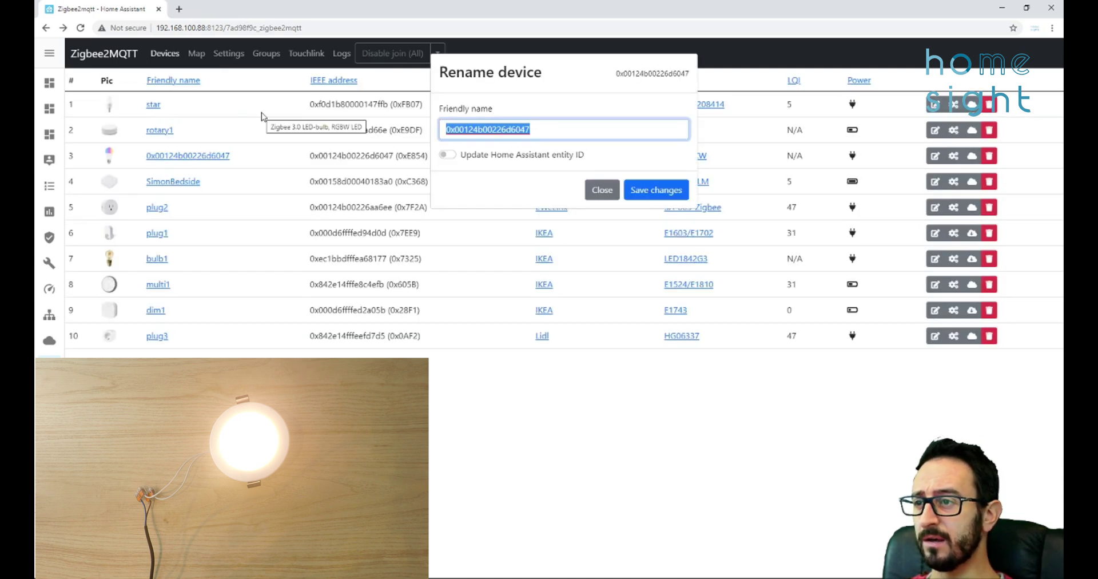
text(Downlight)
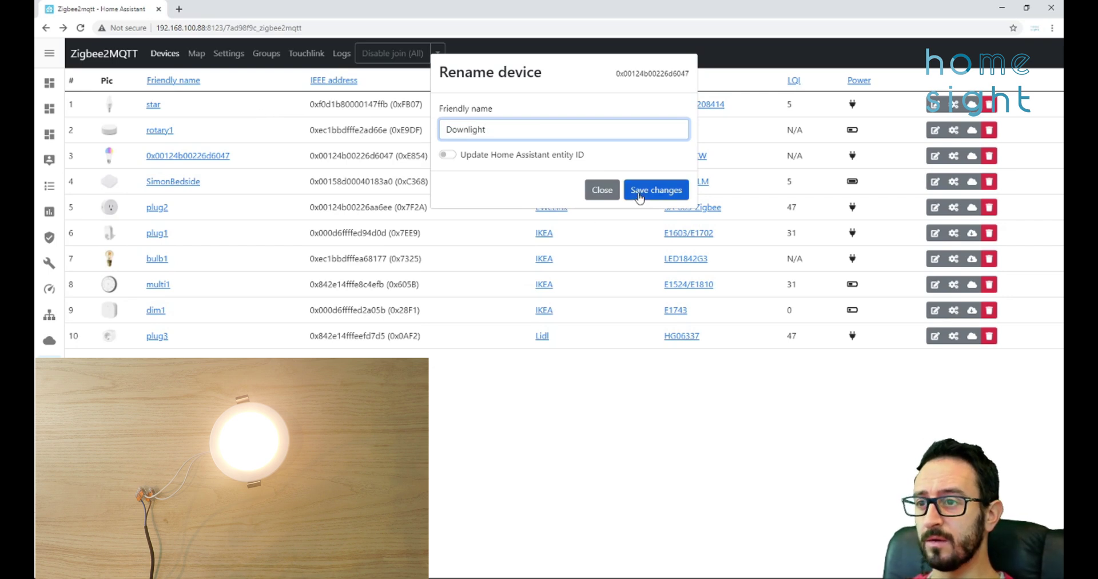
click(640, 192)
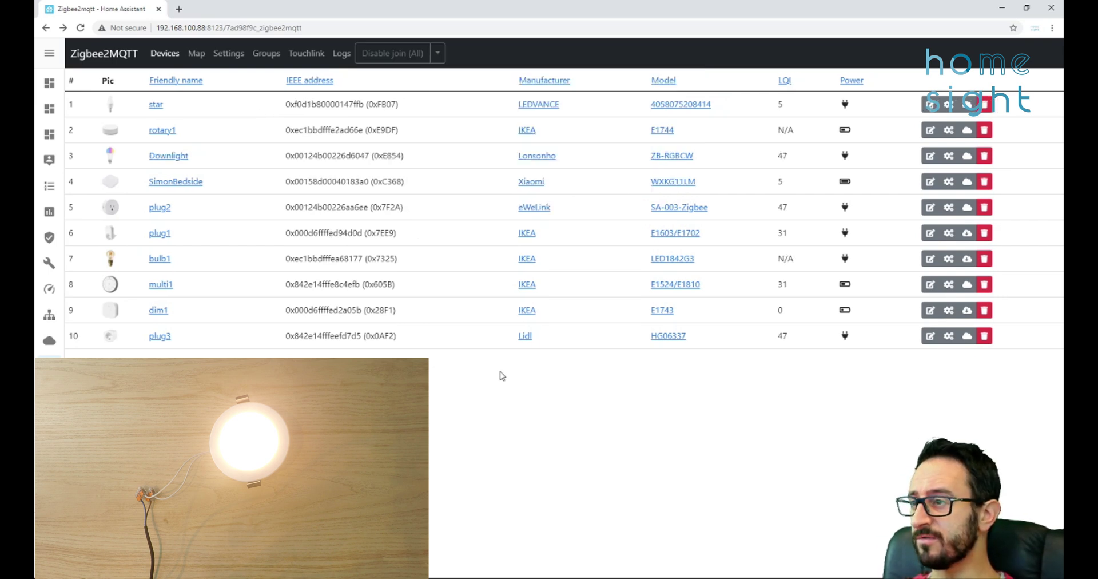
Step: Open the ZB-RGBCW documentation and review its manual Home Assistant light configuration YAML
click(673, 159)
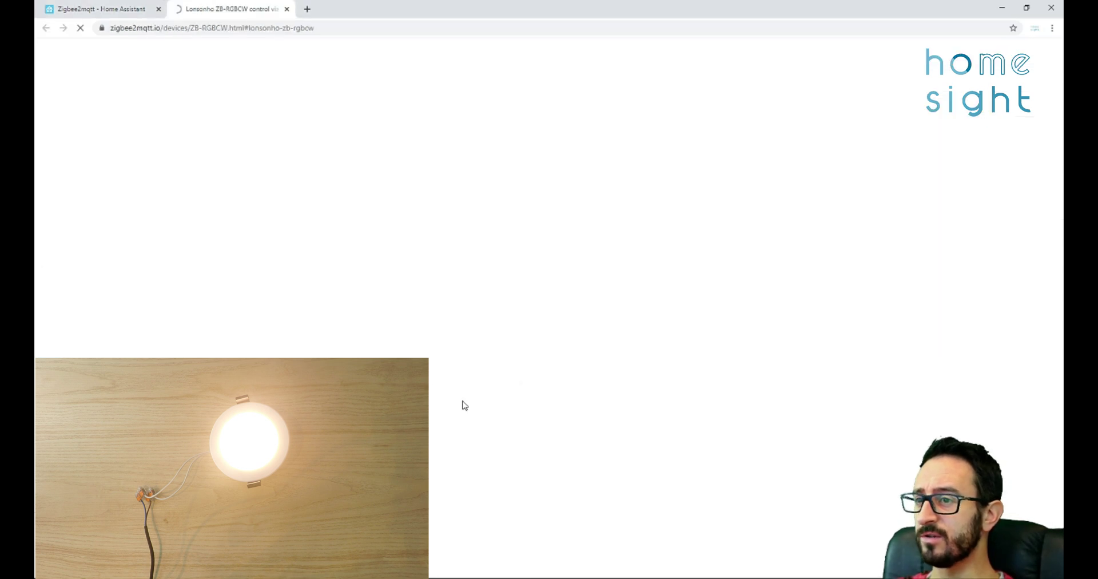
scroll(485, 346, down, 6)
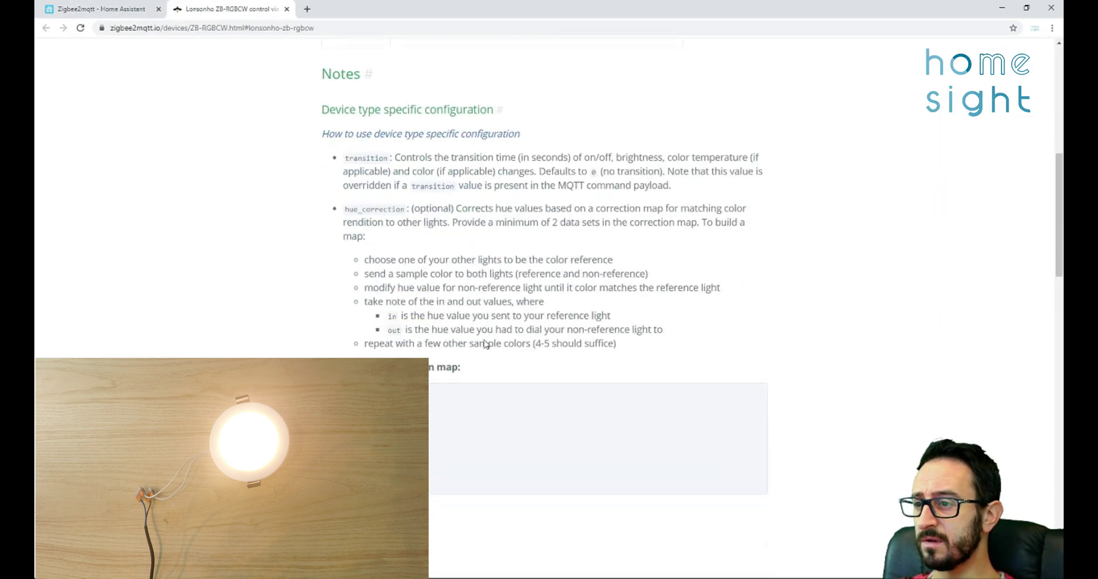
scroll(485, 343, down, 5)
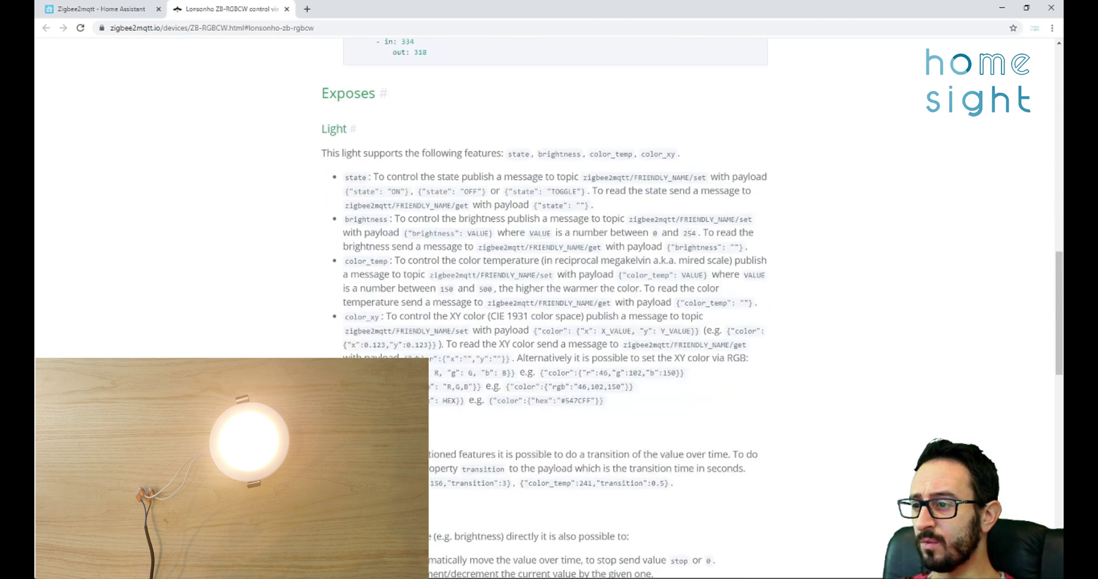
scroll(543, 309, down, 7)
scroll(353, 128, down, 9)
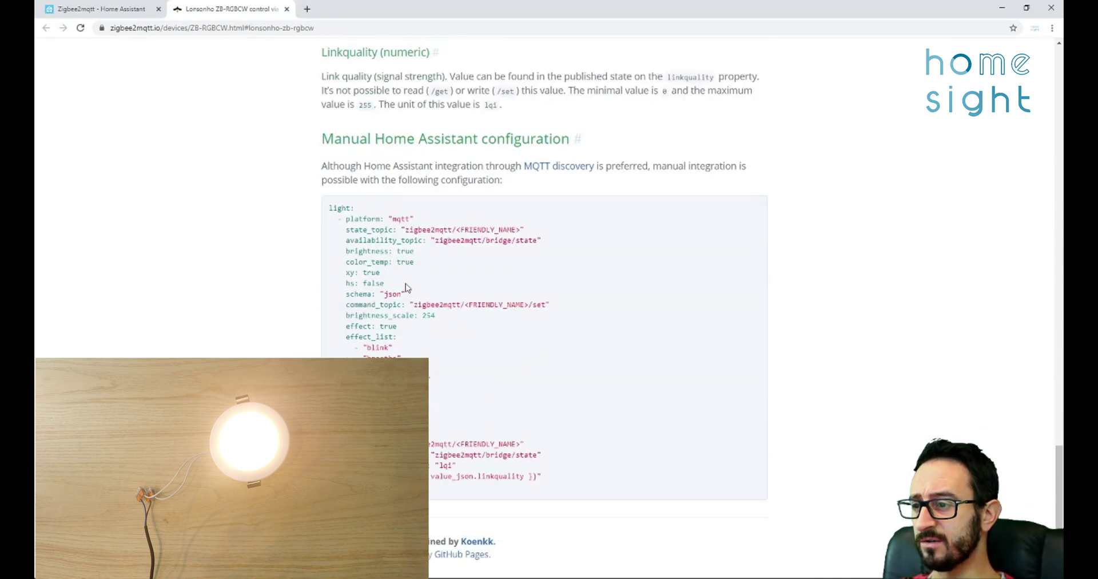
drag(329, 208, 486, 492)
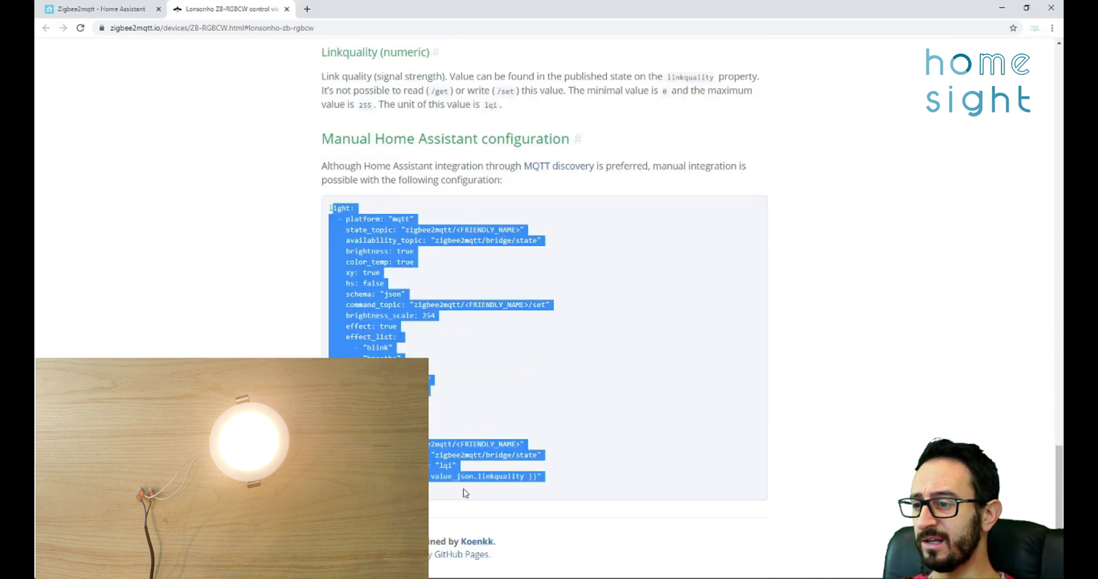
click(466, 491)
scroll(479, 474, up, 20)
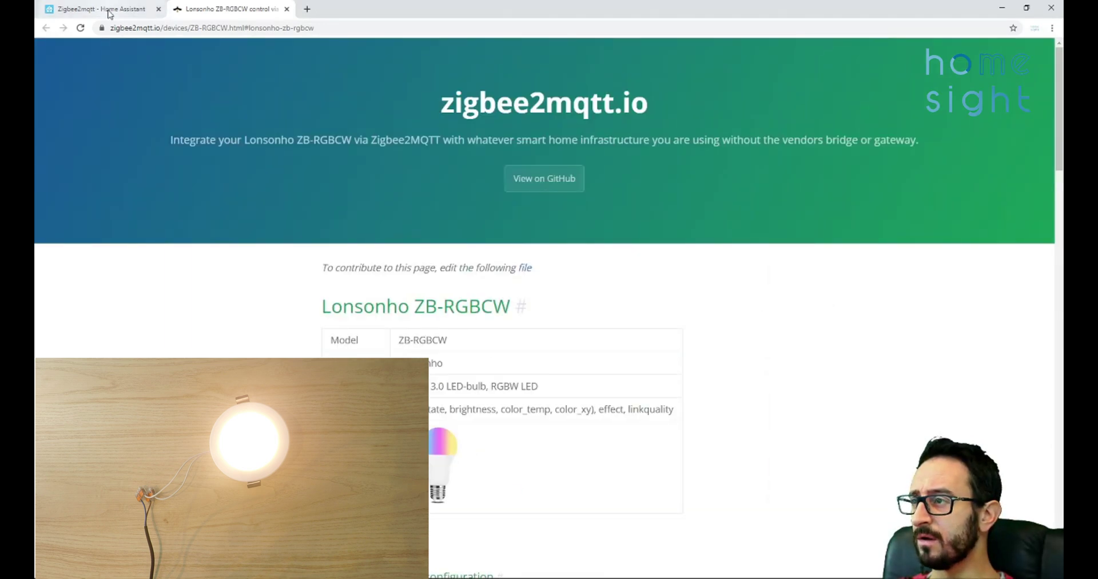
Step: Open the Downlight's exposed features and toggle the light off and on a few times
key(ctrl+1)
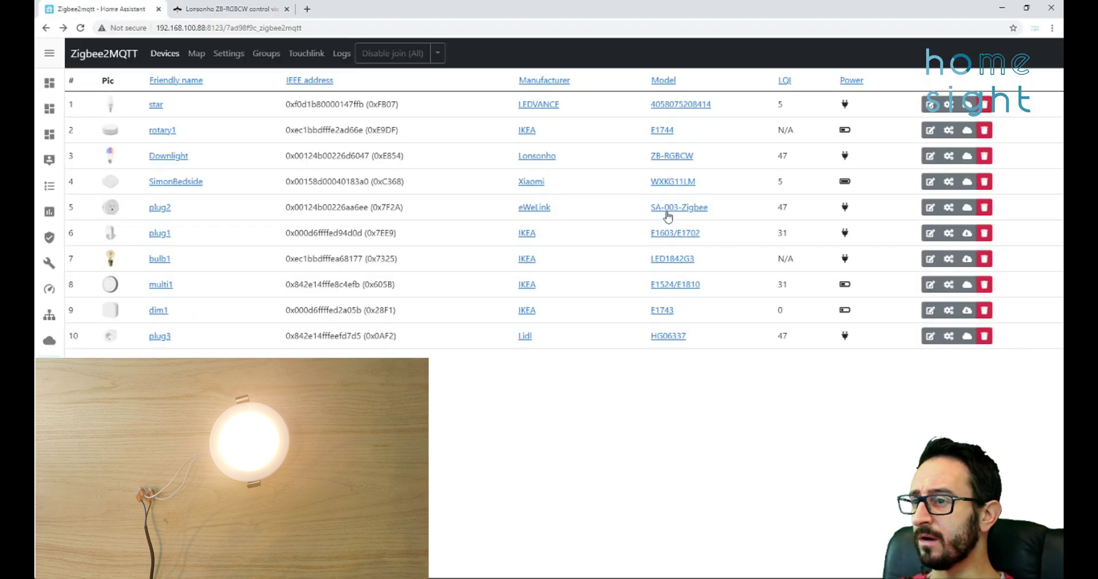
click(168, 156)
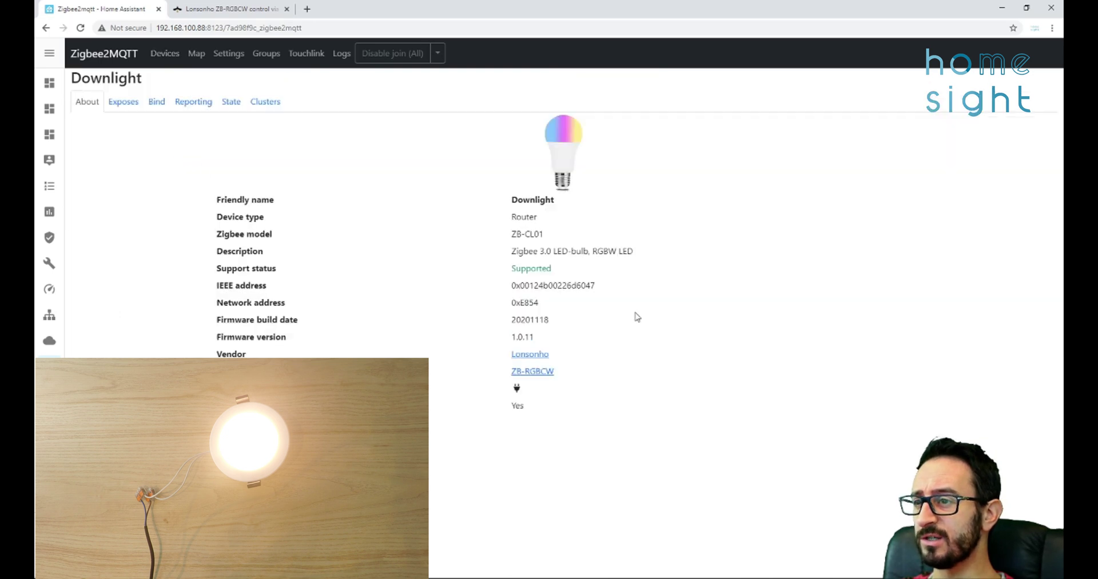
click(130, 109)
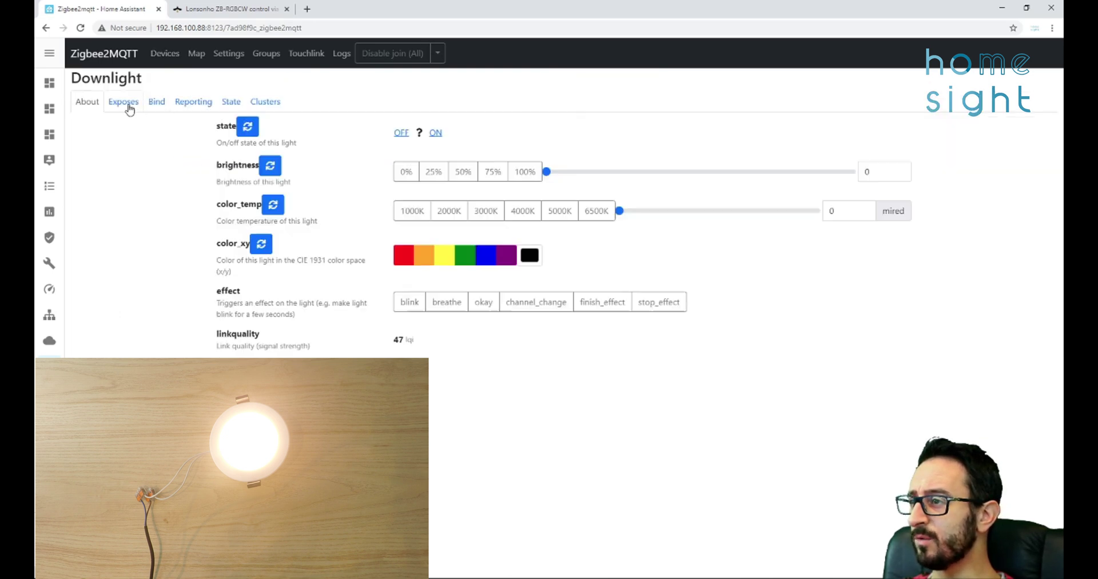
click(256, 130)
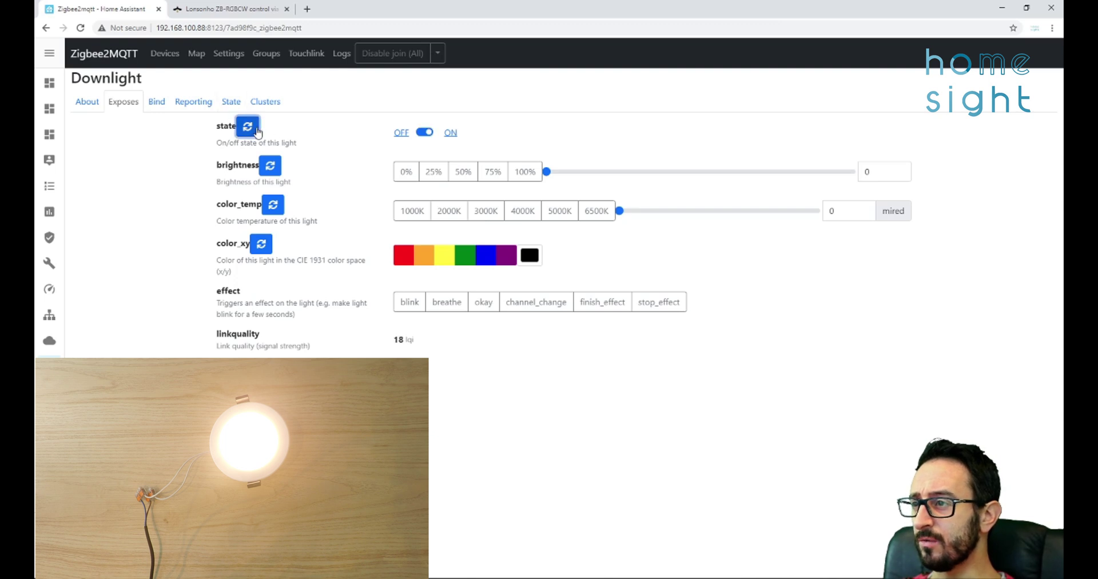
click(428, 134)
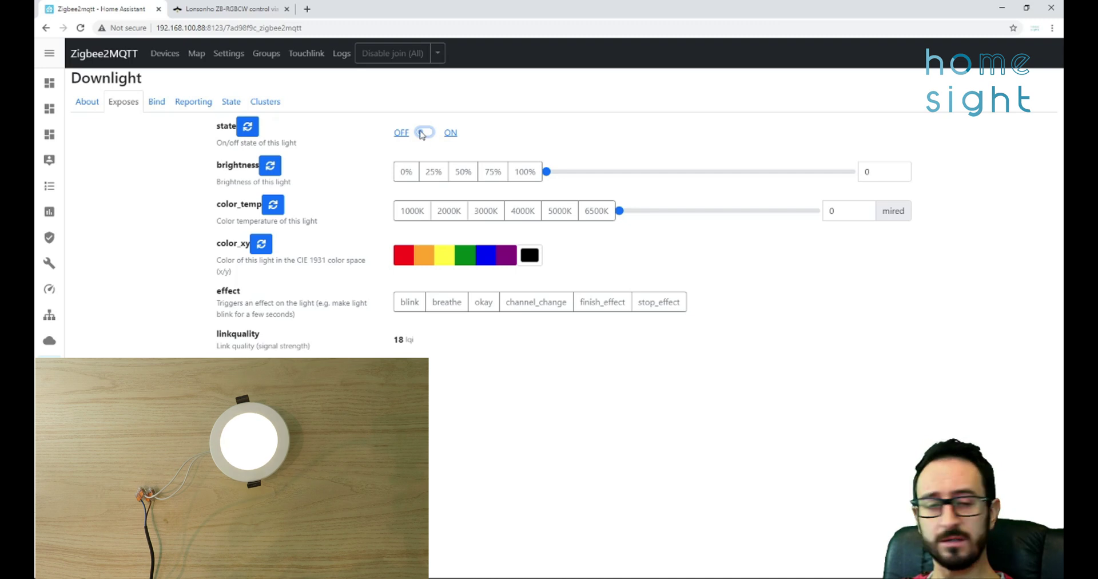
click(421, 133)
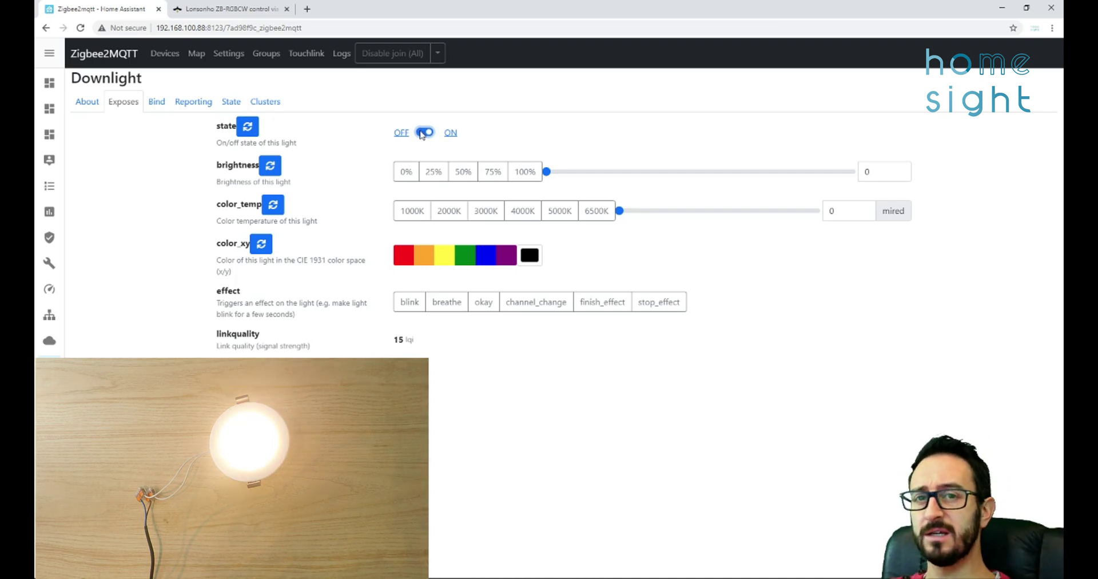
click(422, 133)
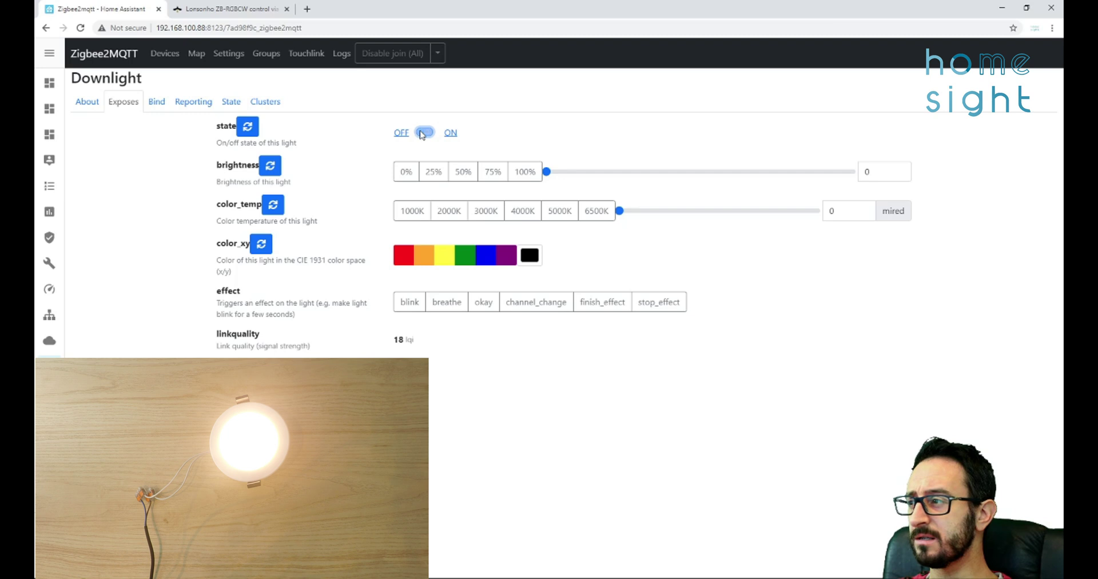
click(280, 168)
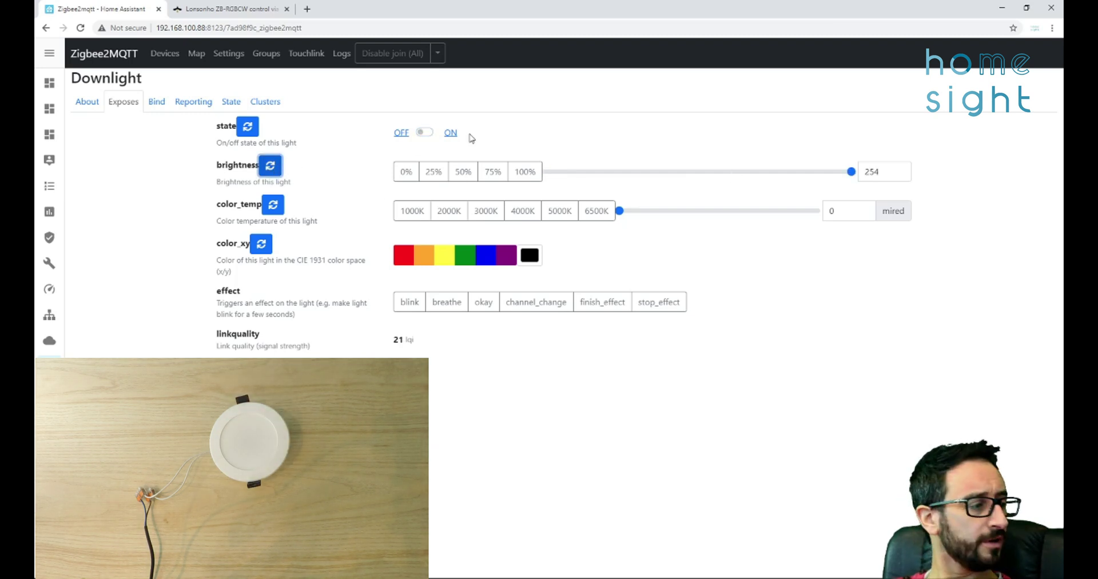
click(426, 132)
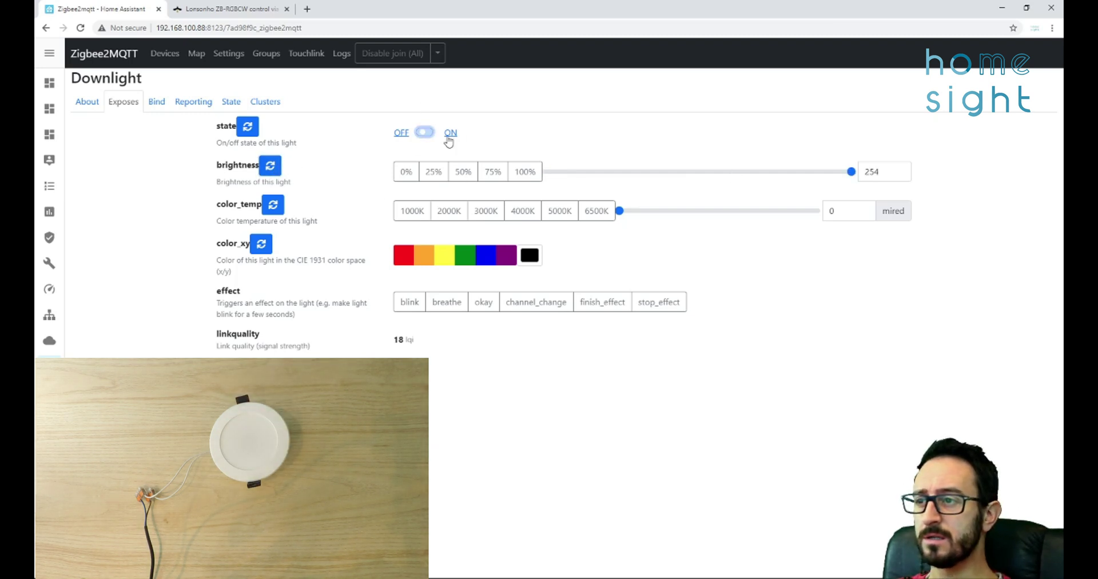
Step: Sweep the Downlight's brightness through 254, 184, 136 and down to 0, then toggle it
click(689, 173)
drag(691, 179, 857, 181)
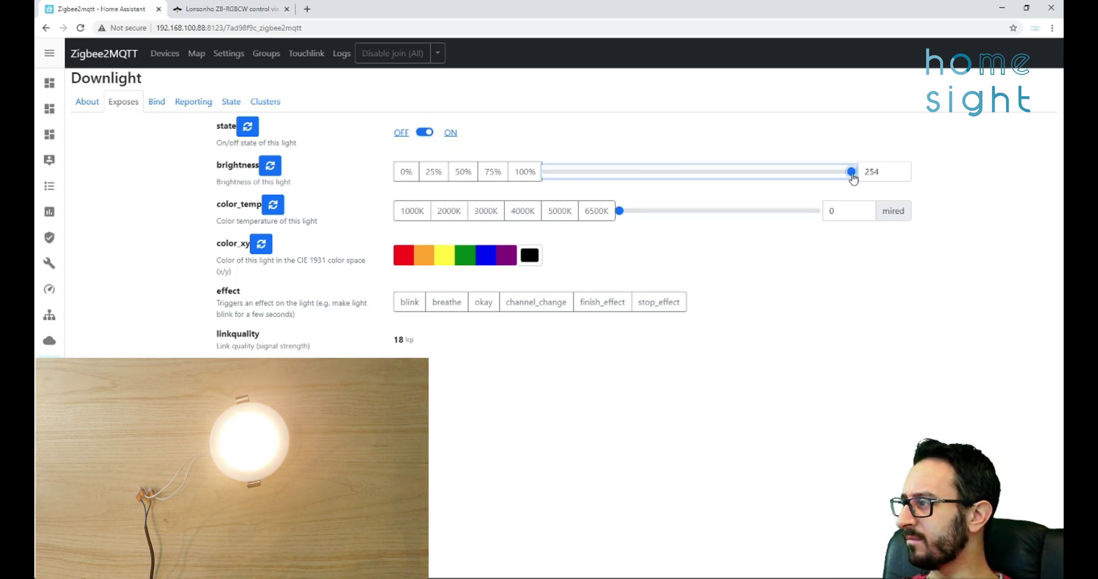
drag(852, 179, 769, 178)
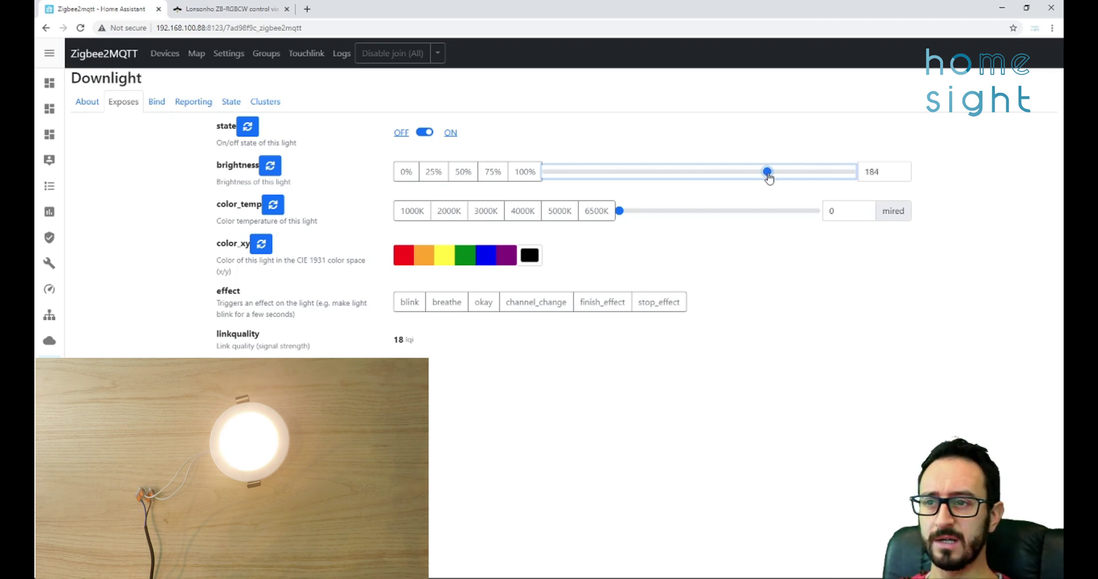
drag(768, 174, 552, 178)
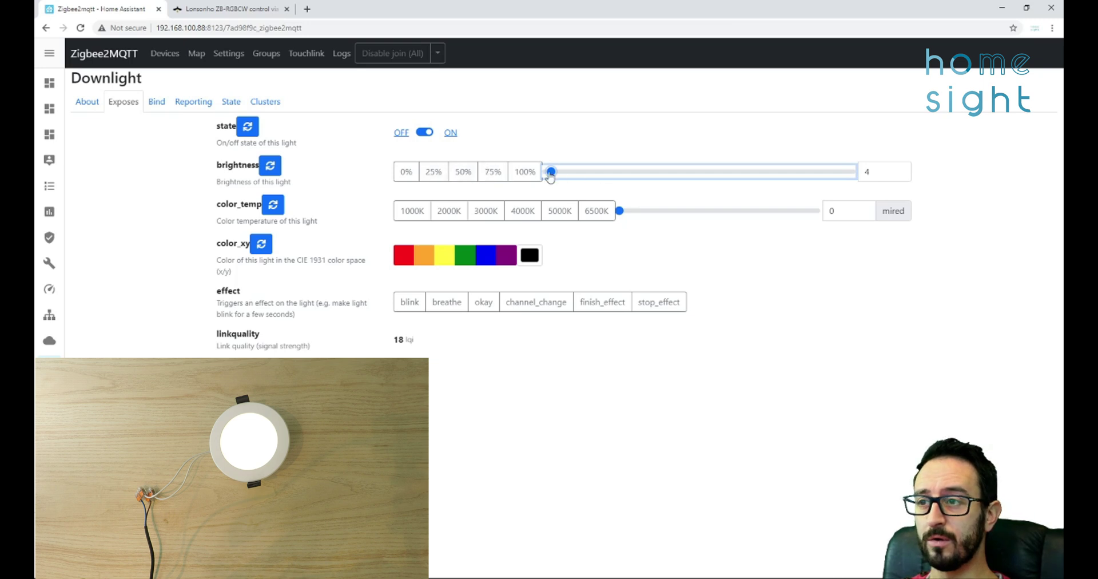
drag(550, 178, 542, 175)
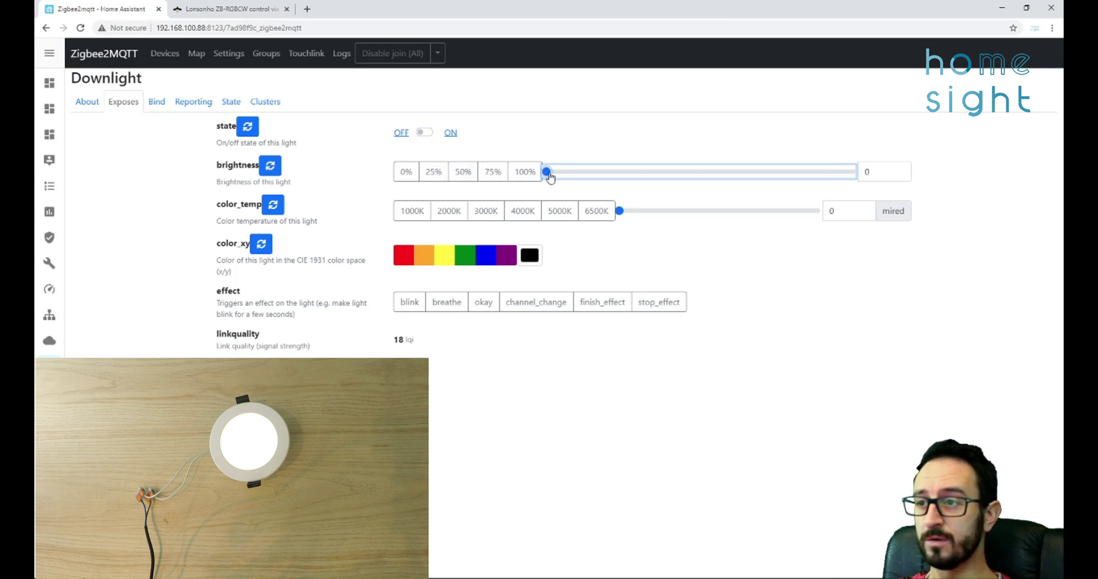
click(423, 133)
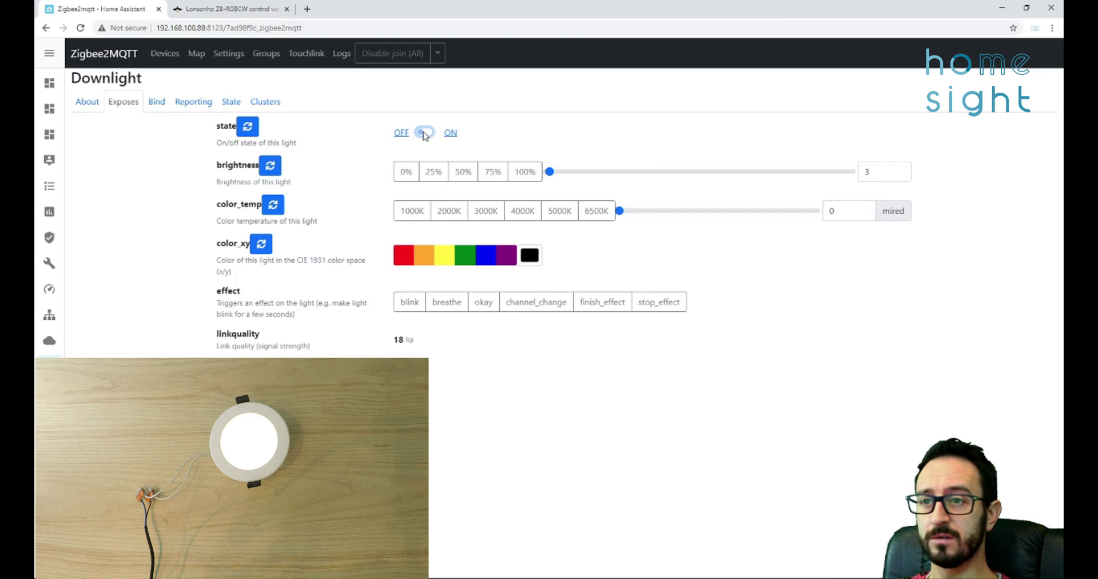
click(424, 133)
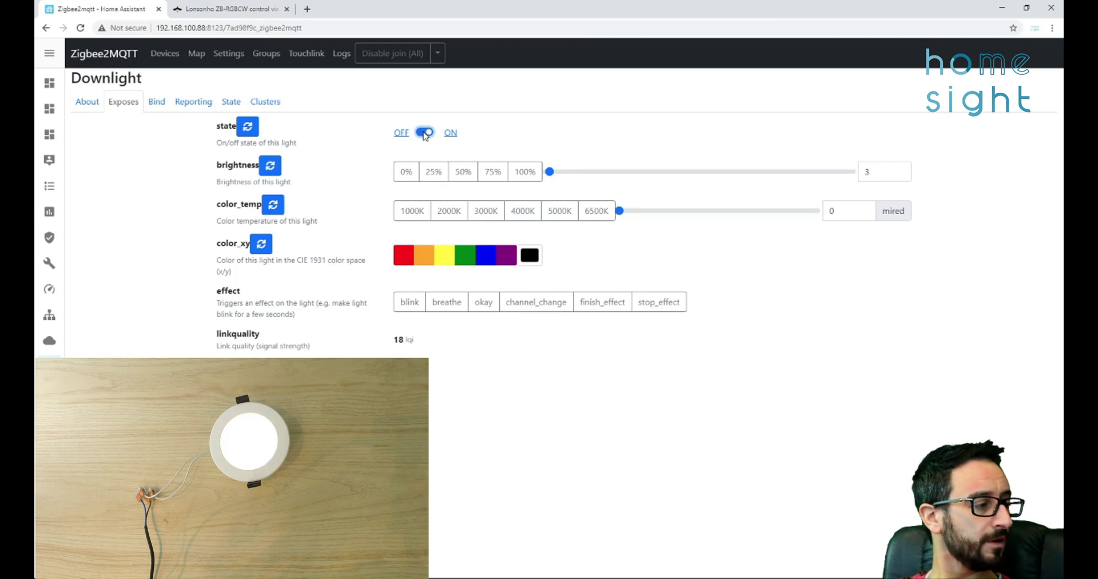
Step: Step brightness down to 1, toggle the light, then raise it to 87 and 254 before settling at 132
click(901, 175)
click(901, 175)
click(422, 133)
click(426, 135)
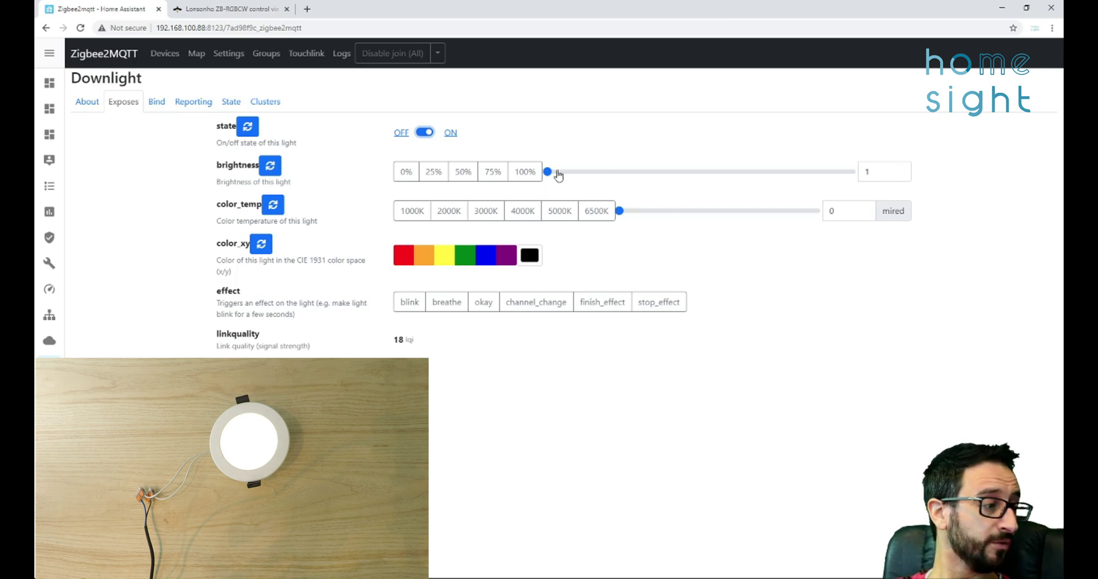
click(578, 177)
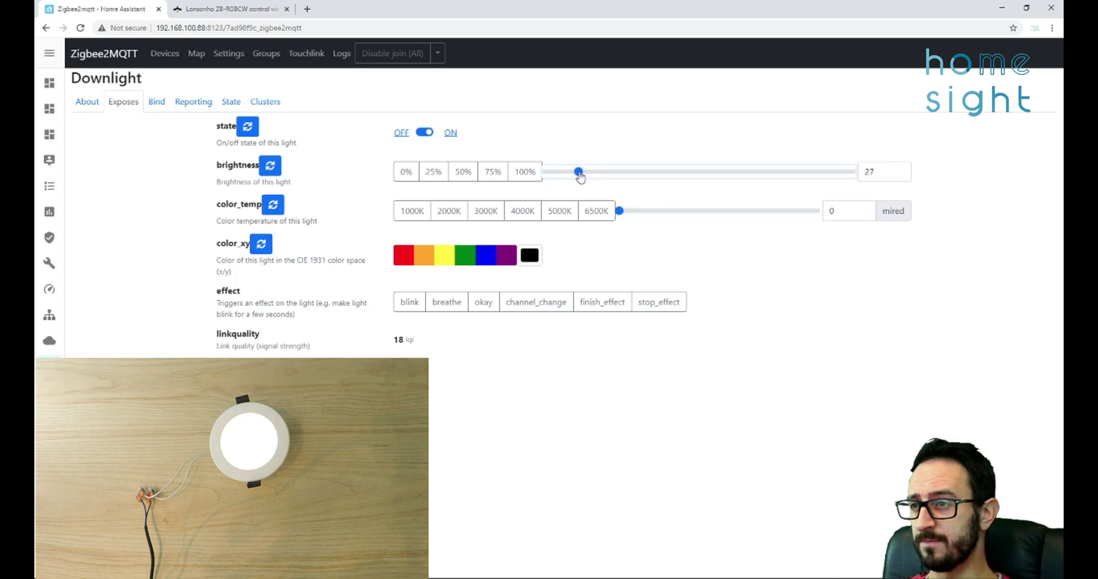
click(651, 176)
drag(807, 174, 868, 173)
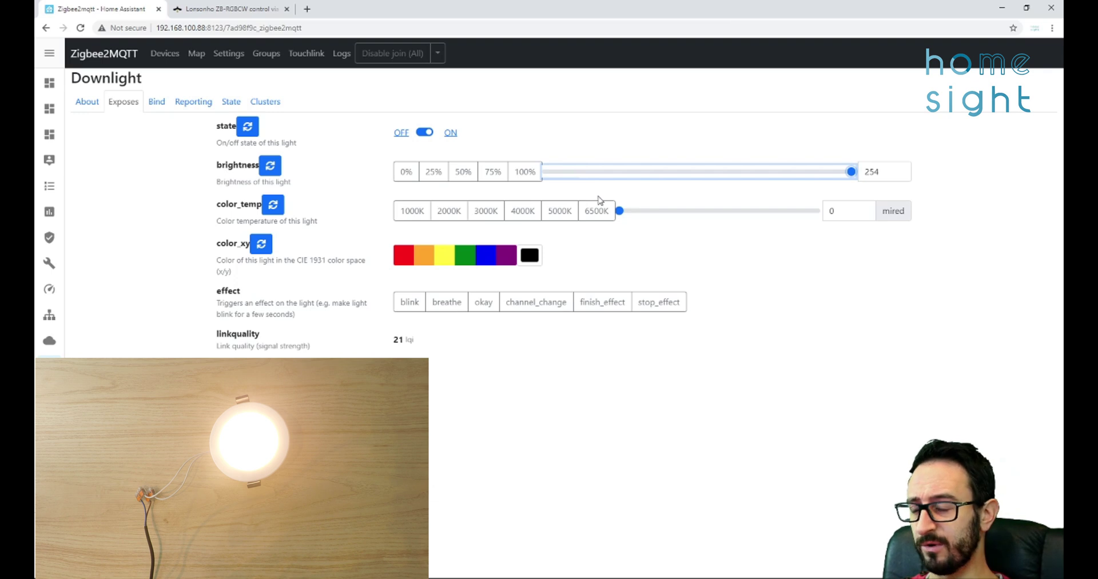
drag(716, 175, 706, 175)
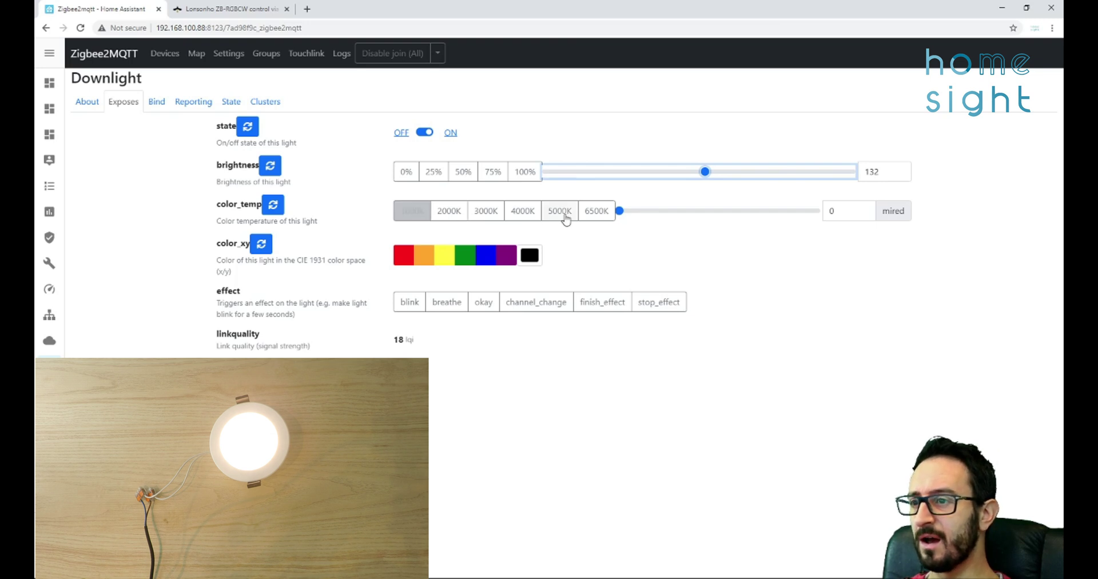
Step: Try colour temperatures 6500K, about 321 mired, then the 1000K to 6500K presets in turn
click(589, 215)
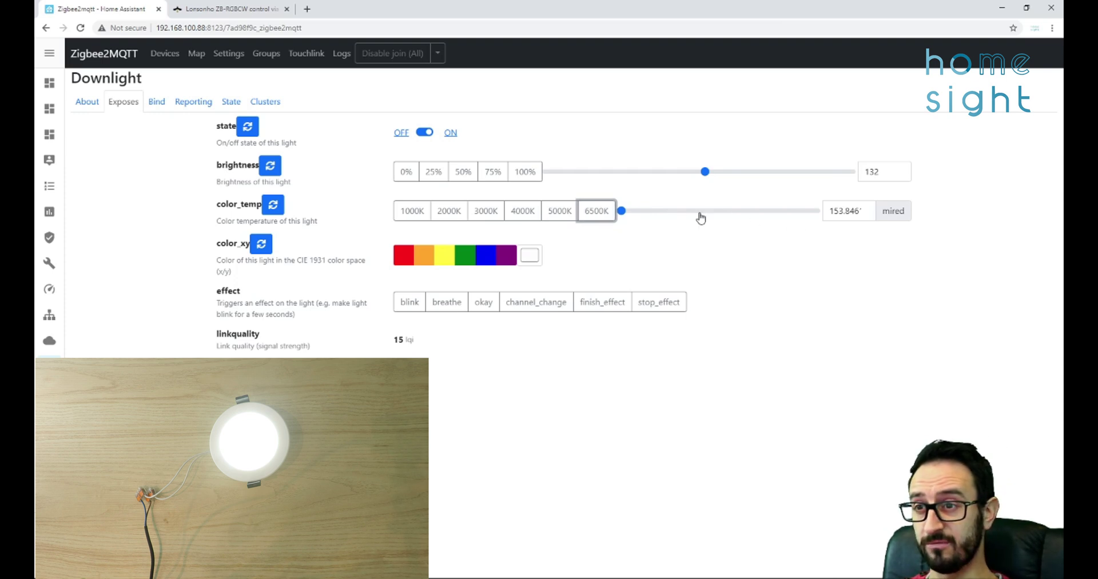
drag(703, 217, 610, 219)
click(411, 216)
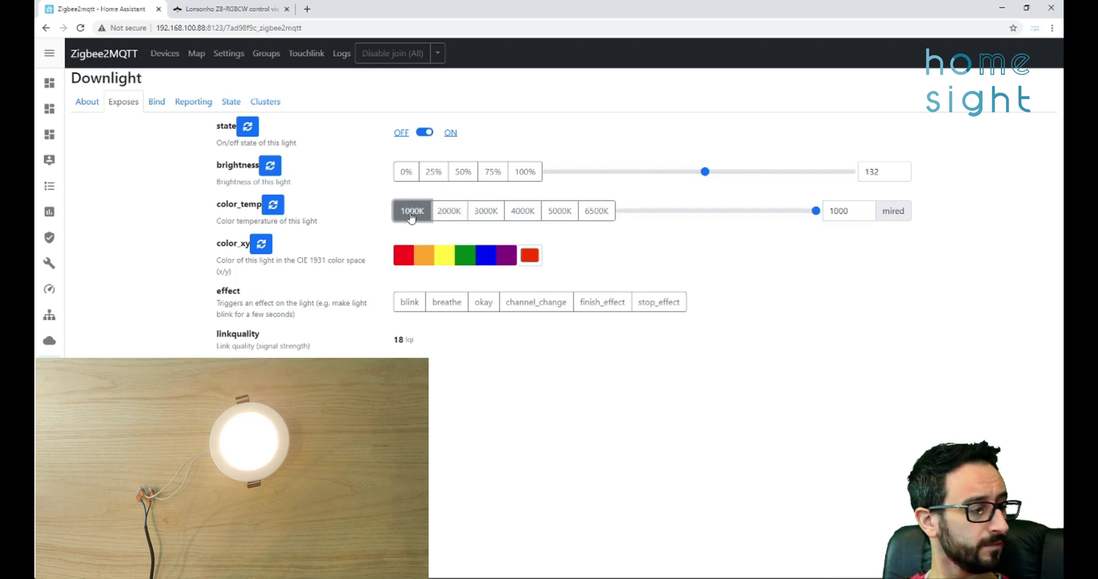
click(449, 216)
click(486, 217)
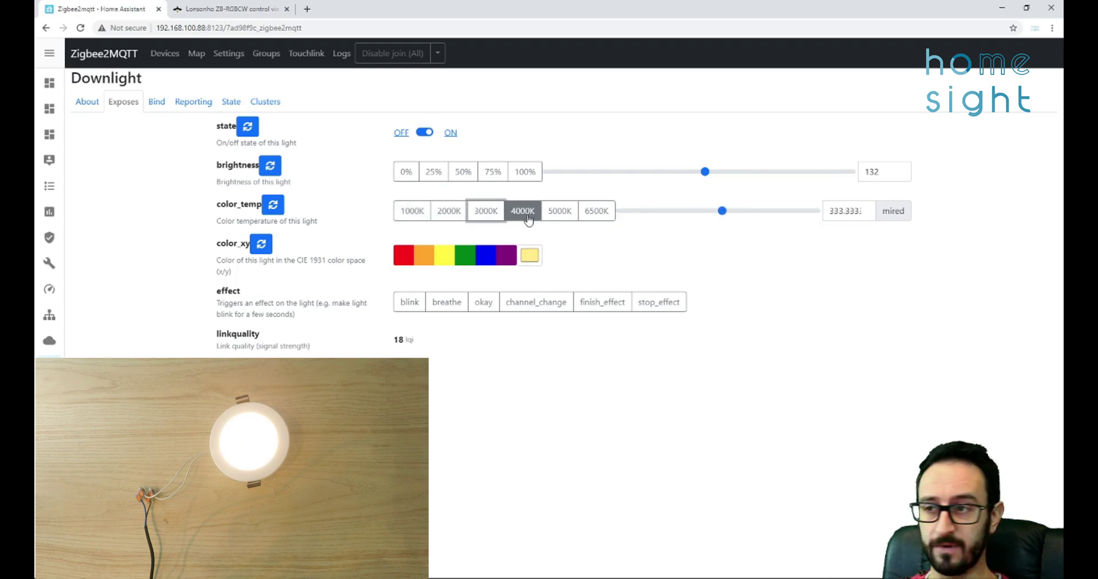
click(529, 217)
click(559, 216)
click(596, 217)
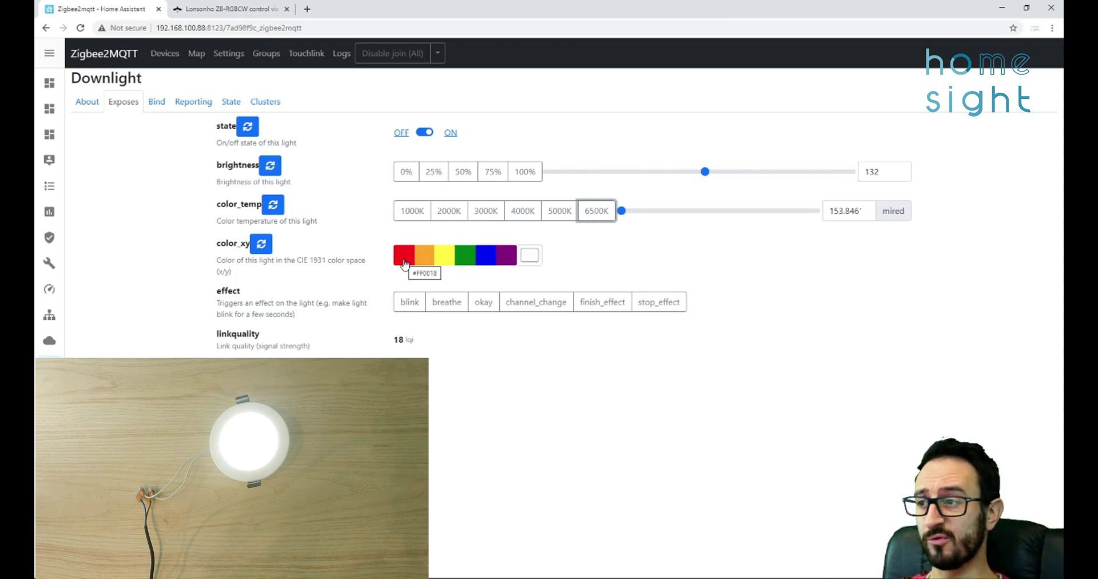
Step: At brightness 254, cycle red, orange, yellow, green, blue and purple swatches, finishing on red
click(404, 263)
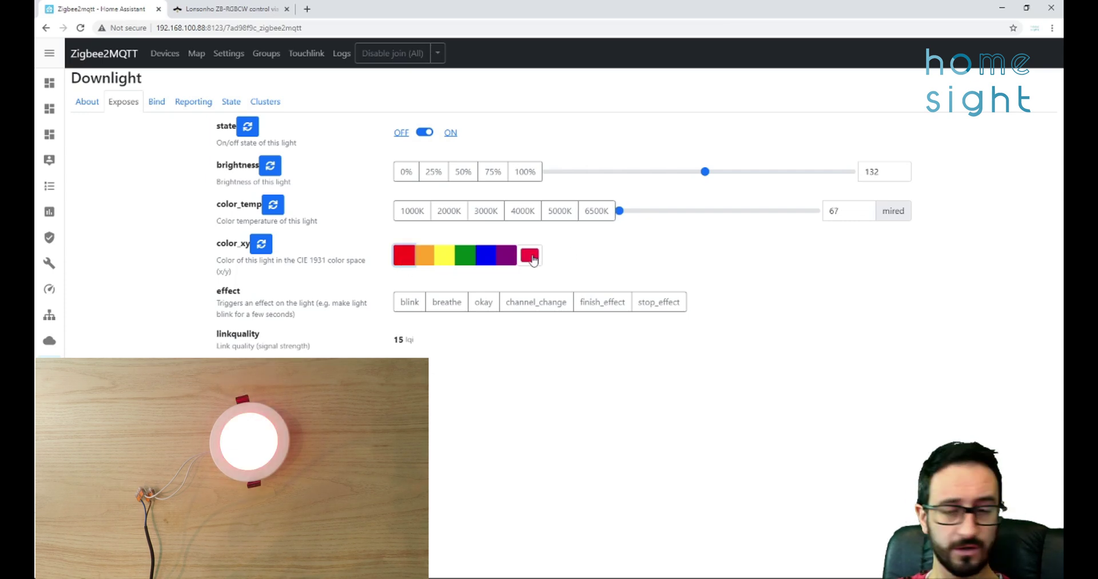
drag(705, 171, 897, 172)
click(403, 256)
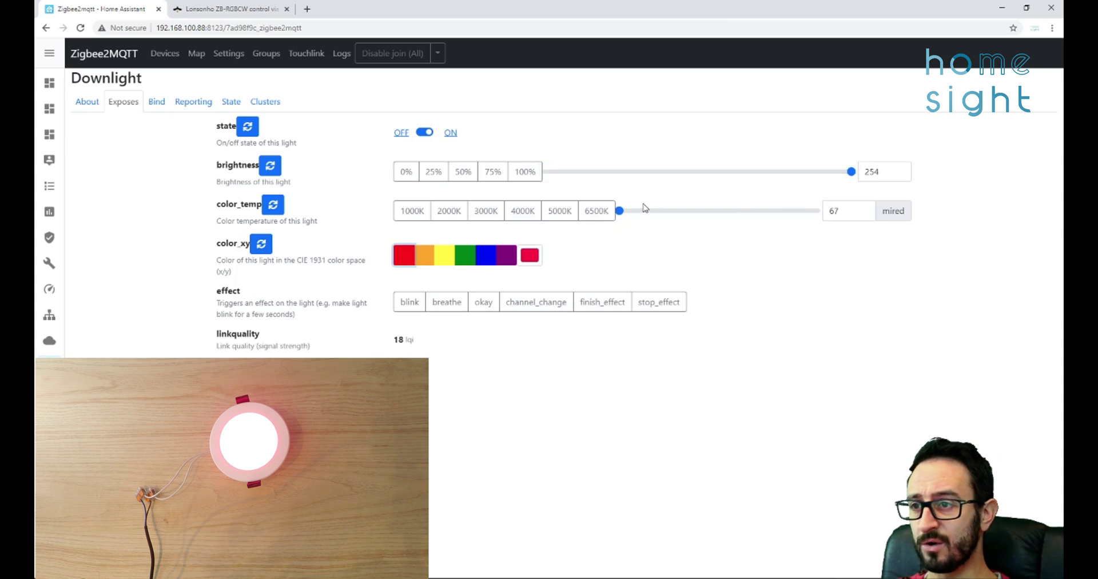
click(428, 261)
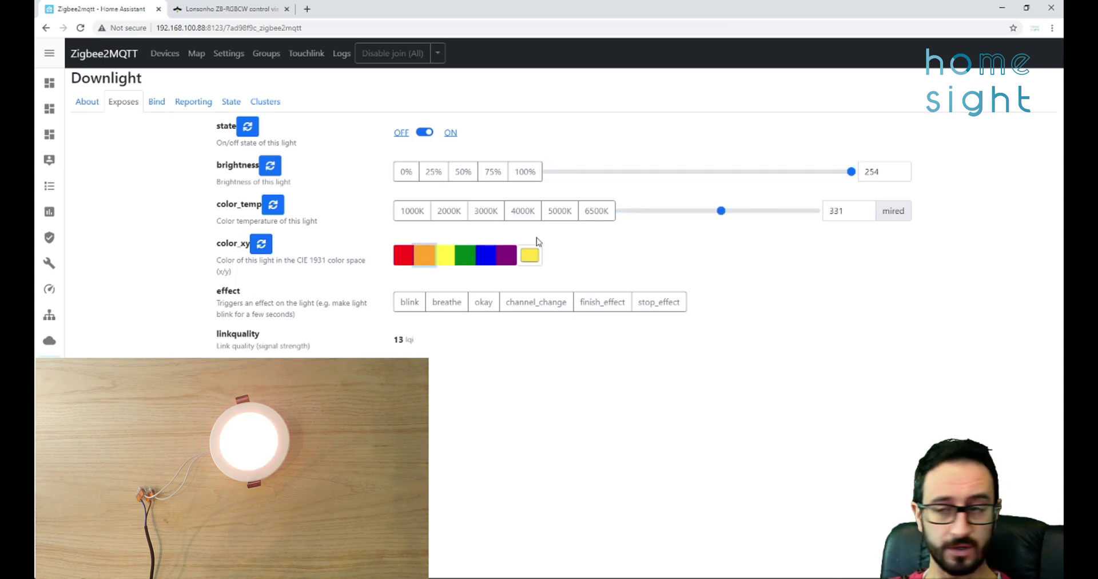
click(466, 258)
click(443, 255)
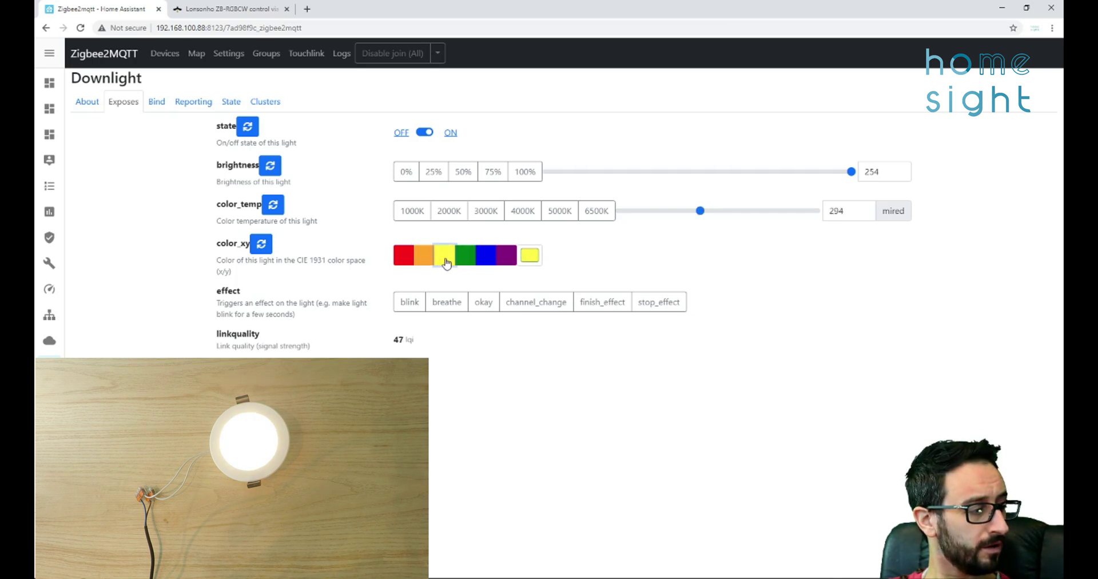
click(472, 262)
click(485, 258)
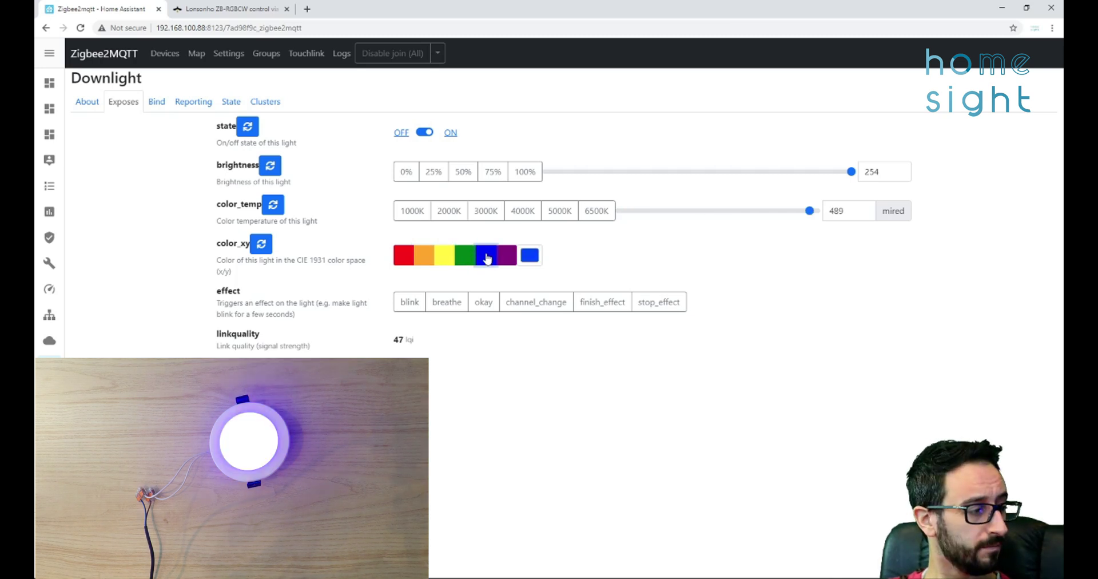
click(511, 258)
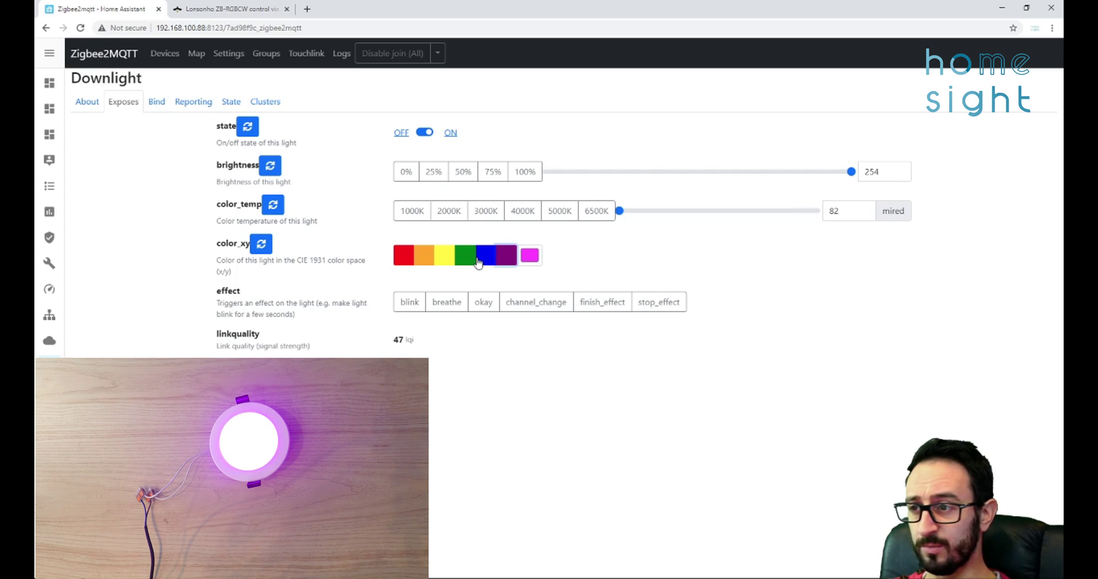
click(487, 260)
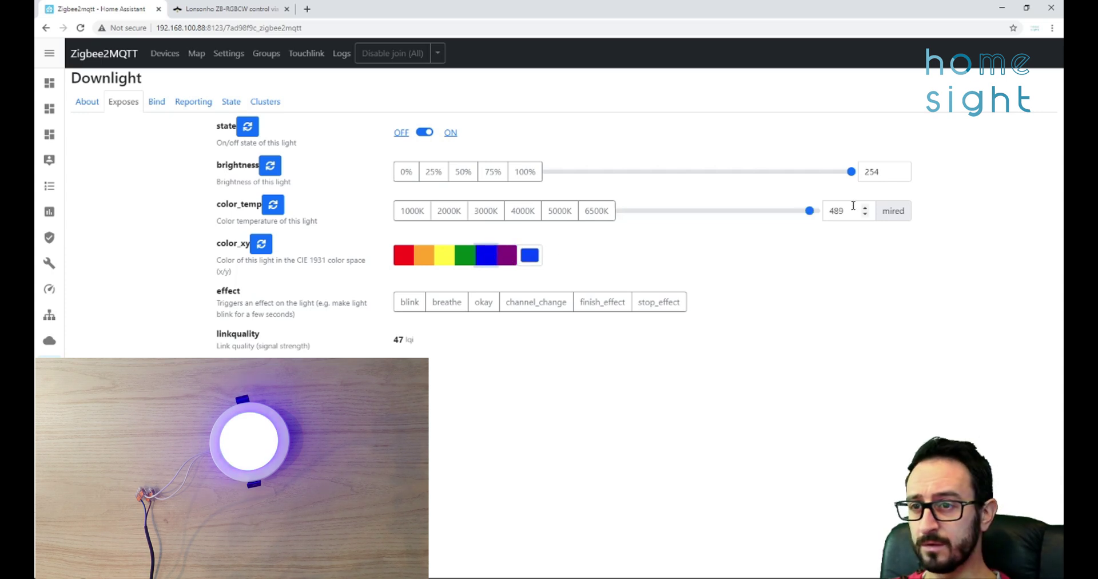
drag(809, 211, 835, 218)
click(406, 258)
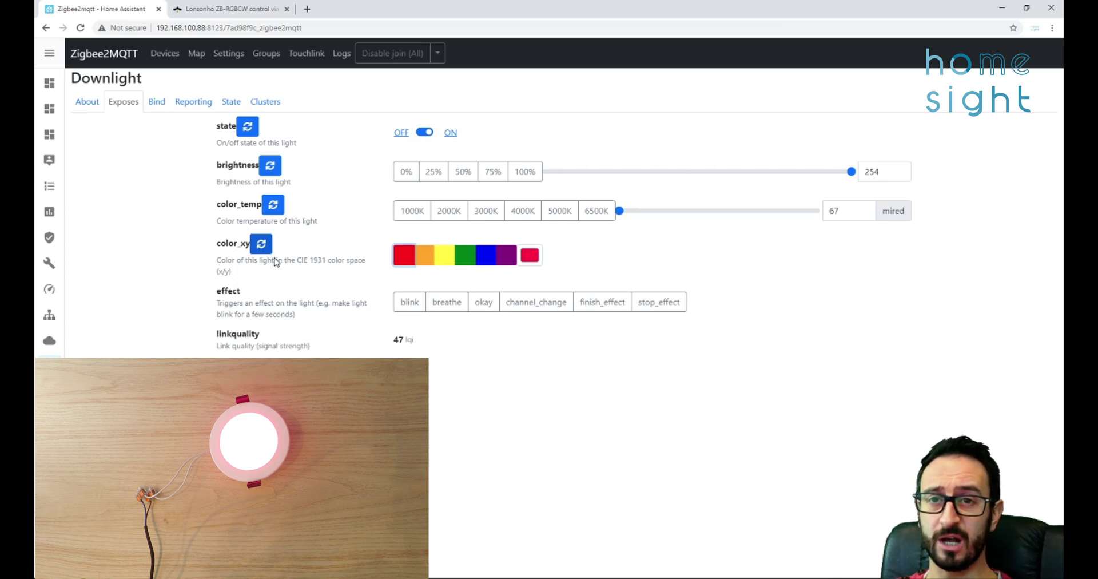
Step: Run the Downlight's blink effect, then breathe twice, then okay
click(410, 308)
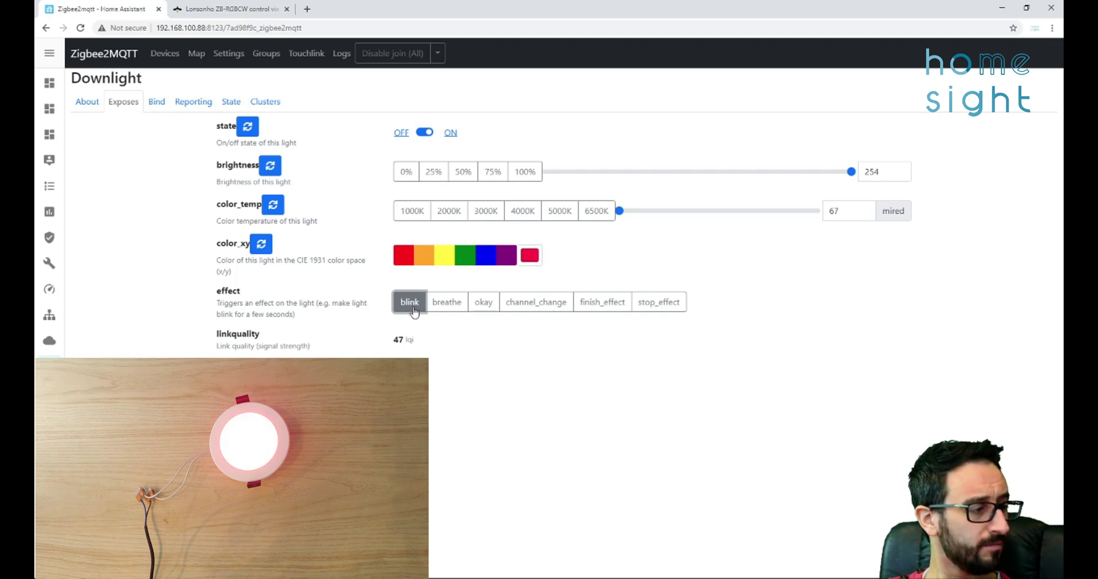
click(432, 308)
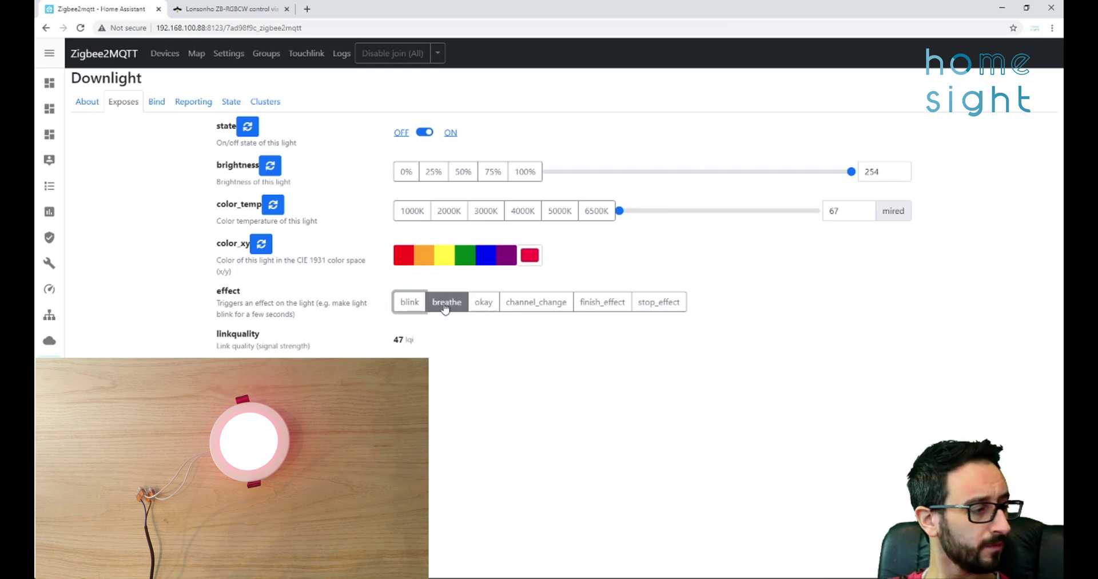
click(446, 308)
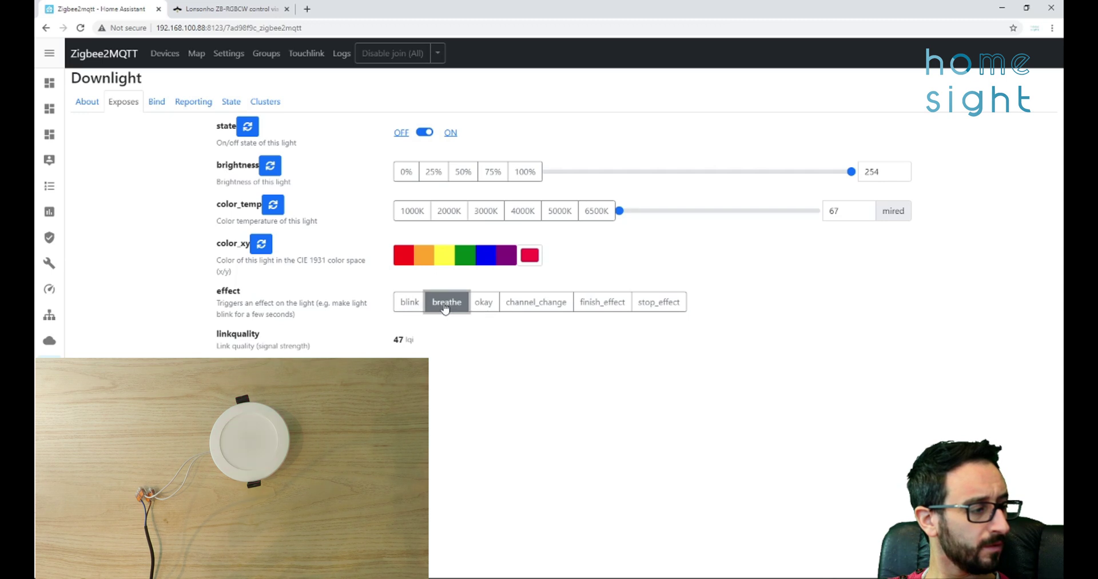
click(487, 309)
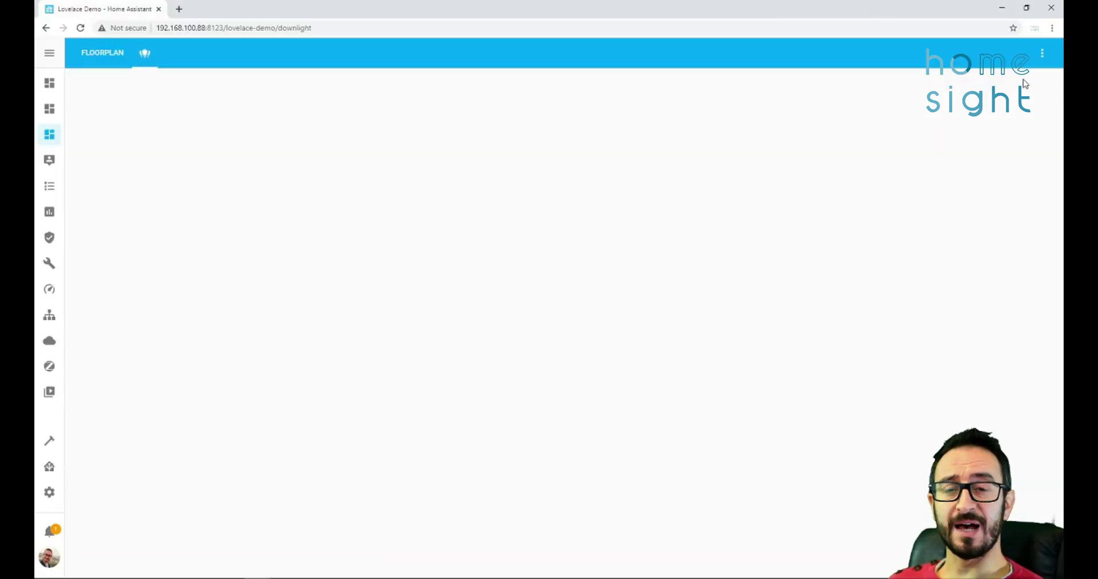
Step: Edit the dashboard and save a Light card bound to light.downlight onto the view
click(1042, 53)
click(972, 82)
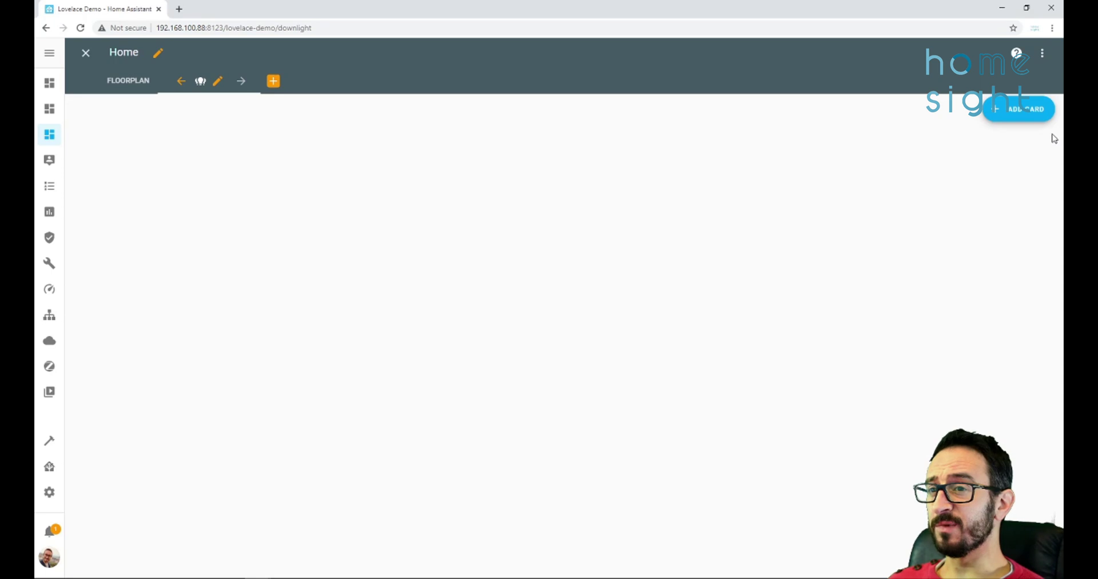
click(1034, 117)
click(559, 124)
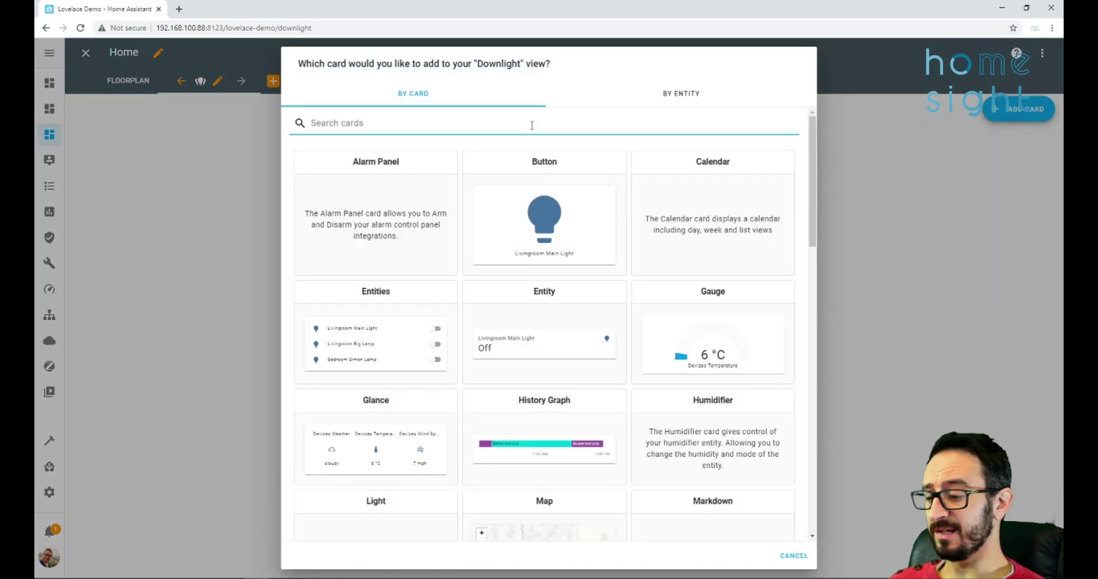
text(igh)
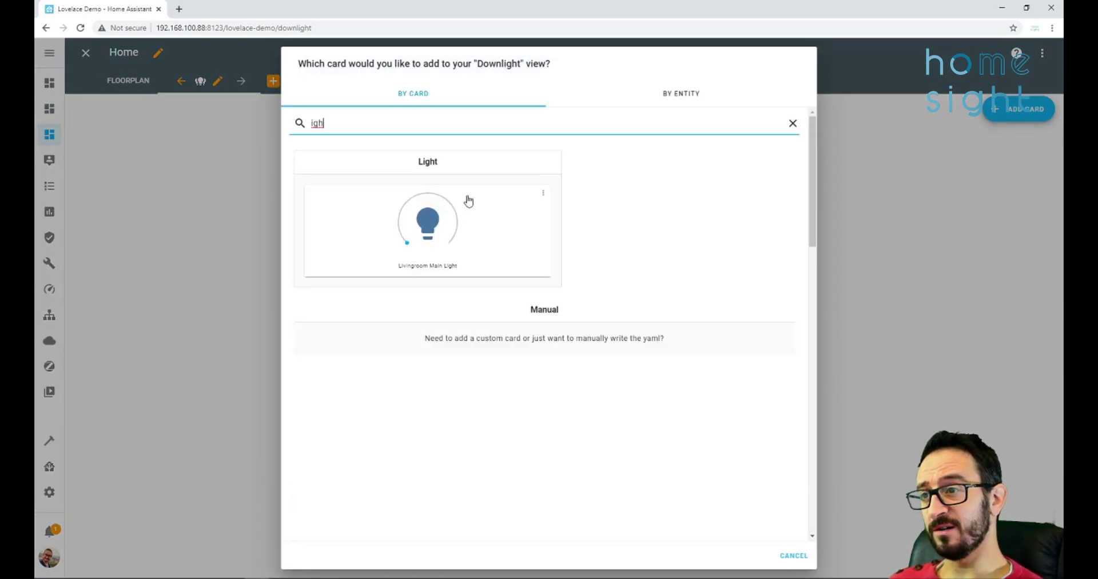
click(439, 215)
double_click(406, 124)
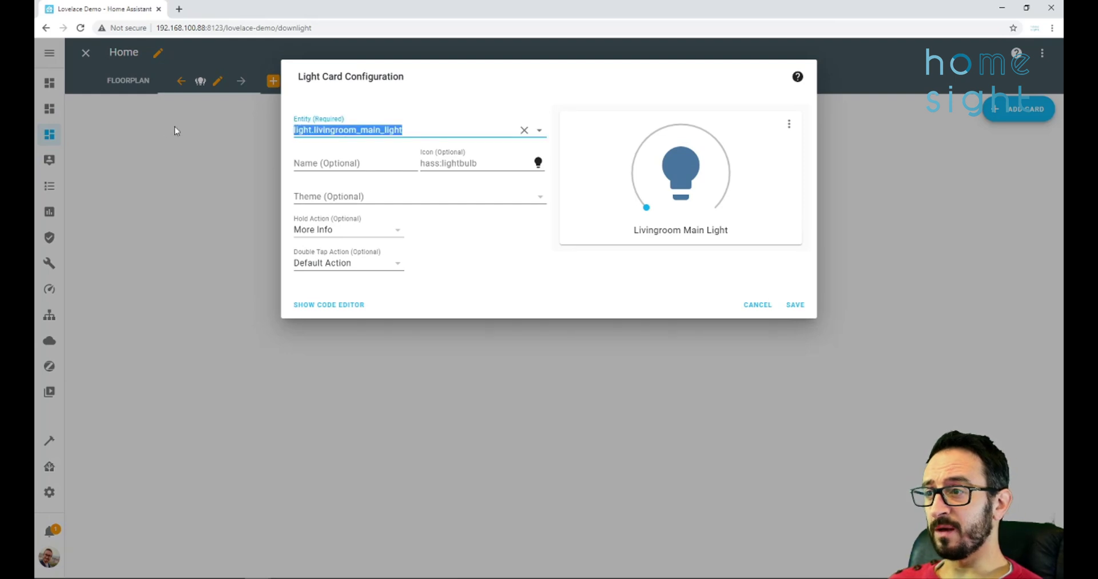
text(do)
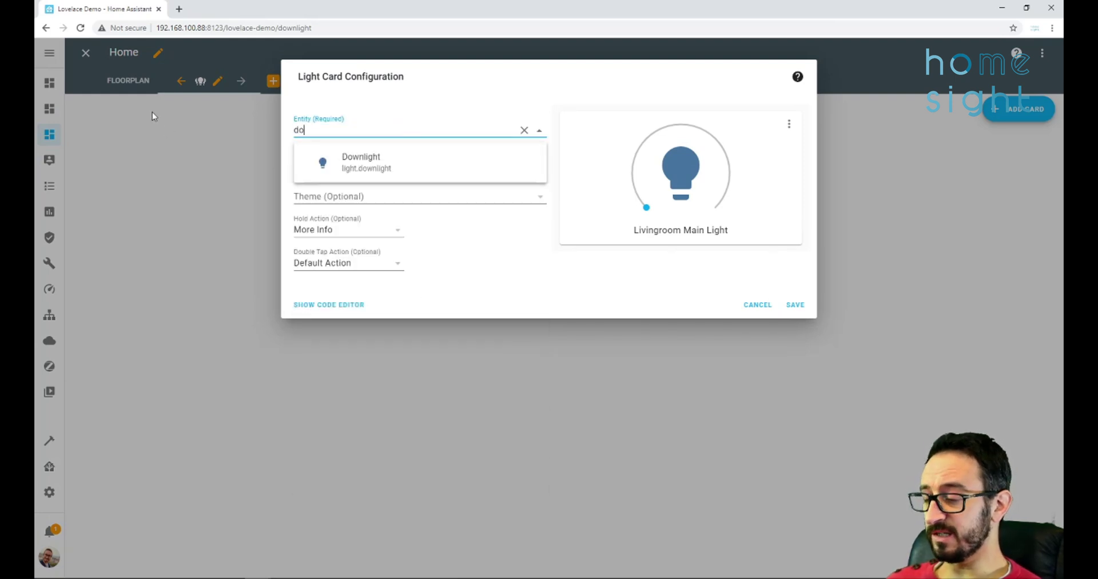
click(383, 162)
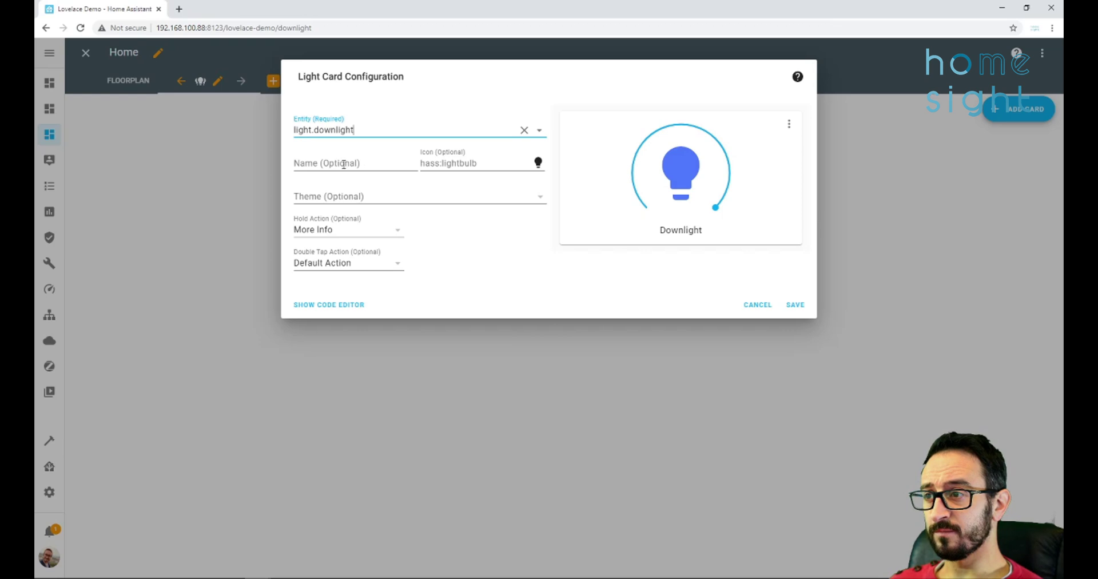
click(443, 163)
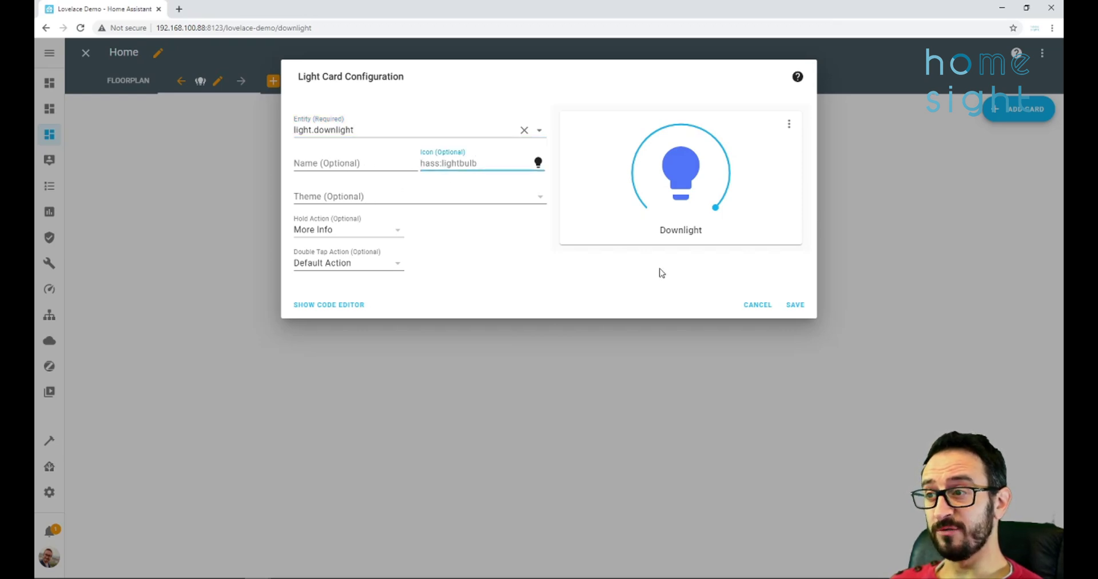
click(800, 311)
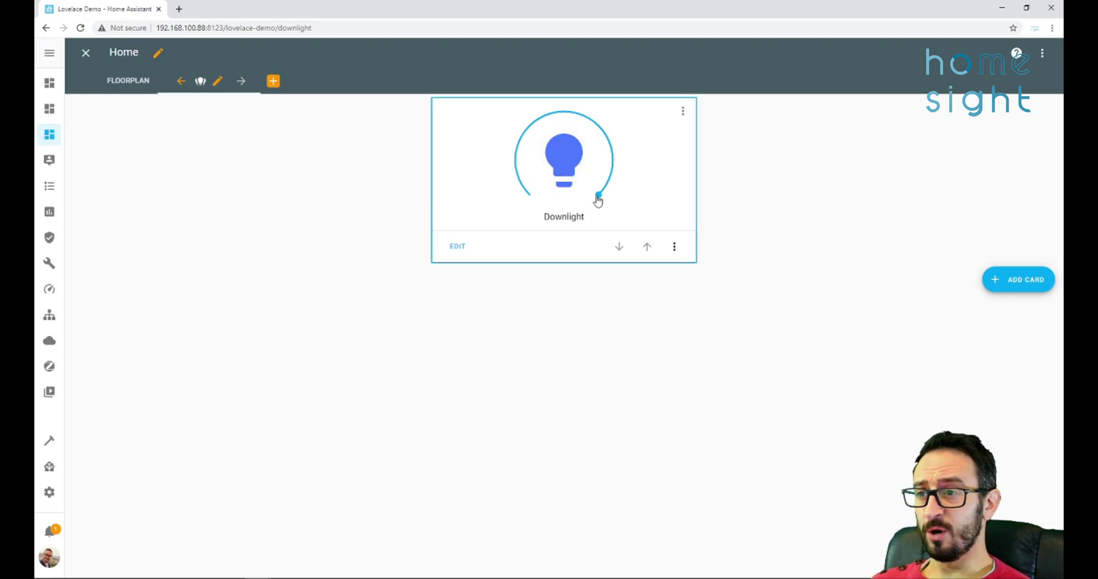
Step: Switch the Downlight off from its card and exit dashboard edit mode
click(574, 170)
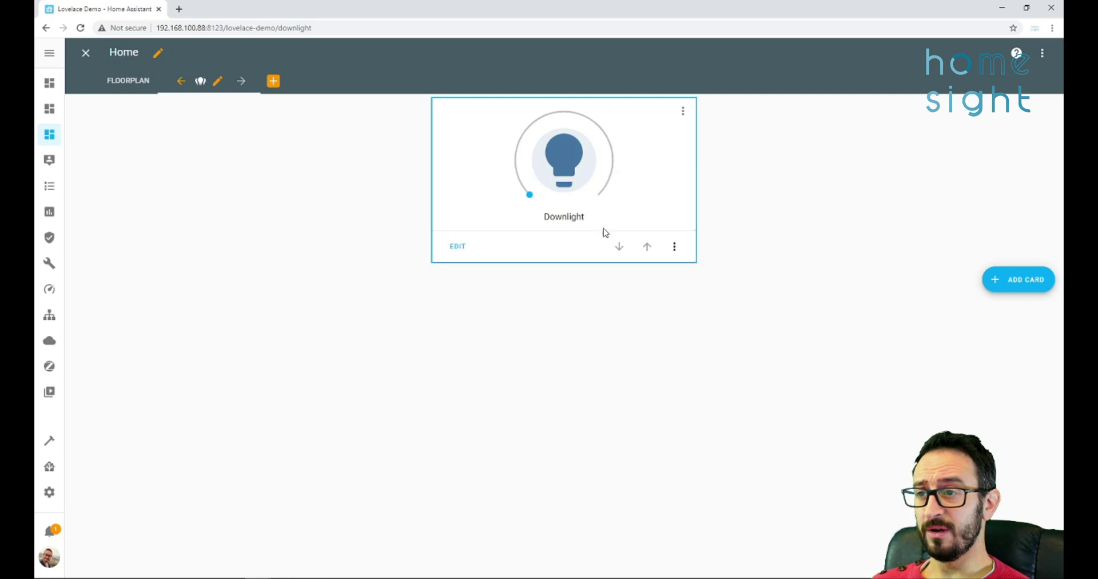
click(564, 160)
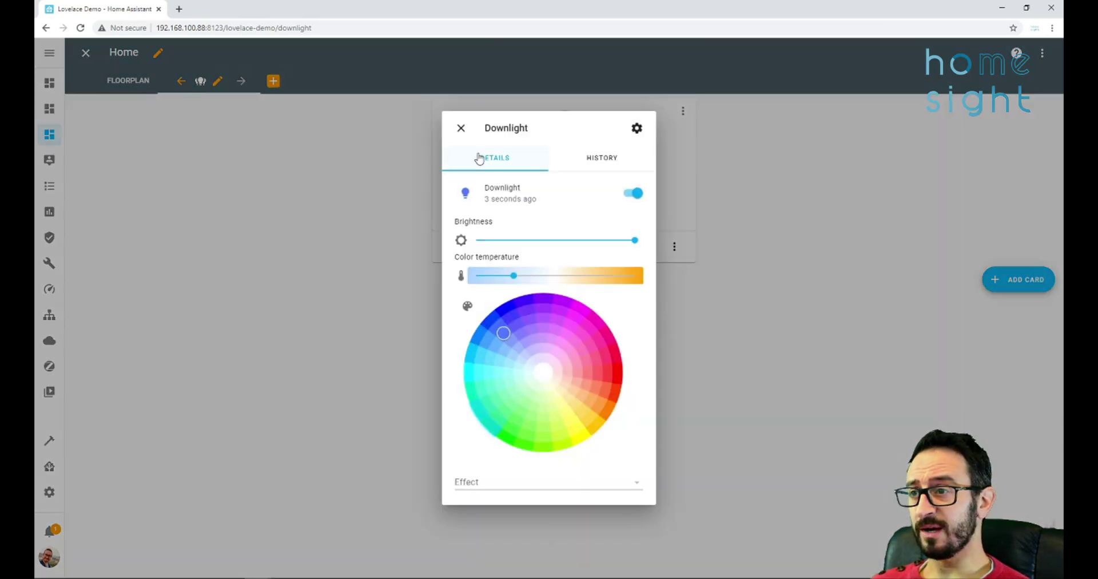
click(461, 127)
click(86, 53)
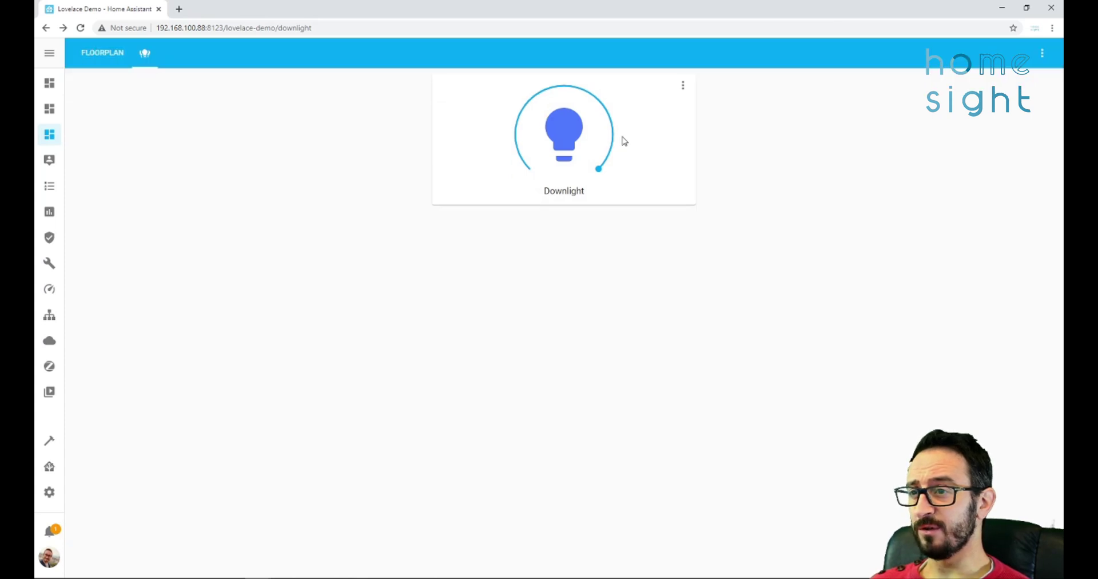
Step: In the Downlight's details, switch it off and on and set the coolest colour temperature
click(572, 142)
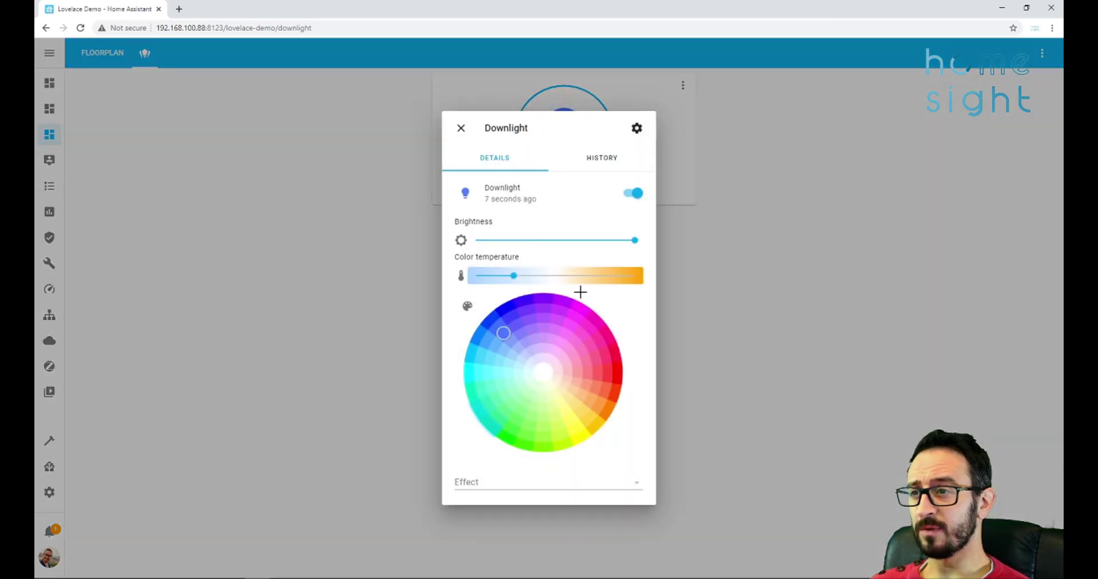
click(625, 198)
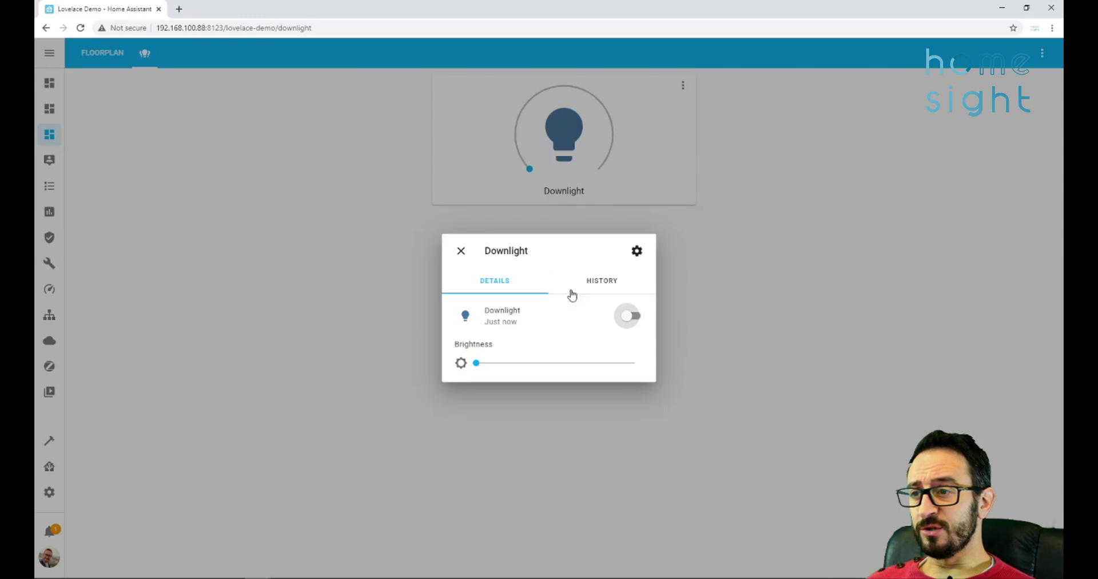
click(631, 318)
click(473, 272)
mouse_move(475, 276)
mouse_down()
mouse_move(637, 280)
mouse_move(473, 279)
mouse_up()
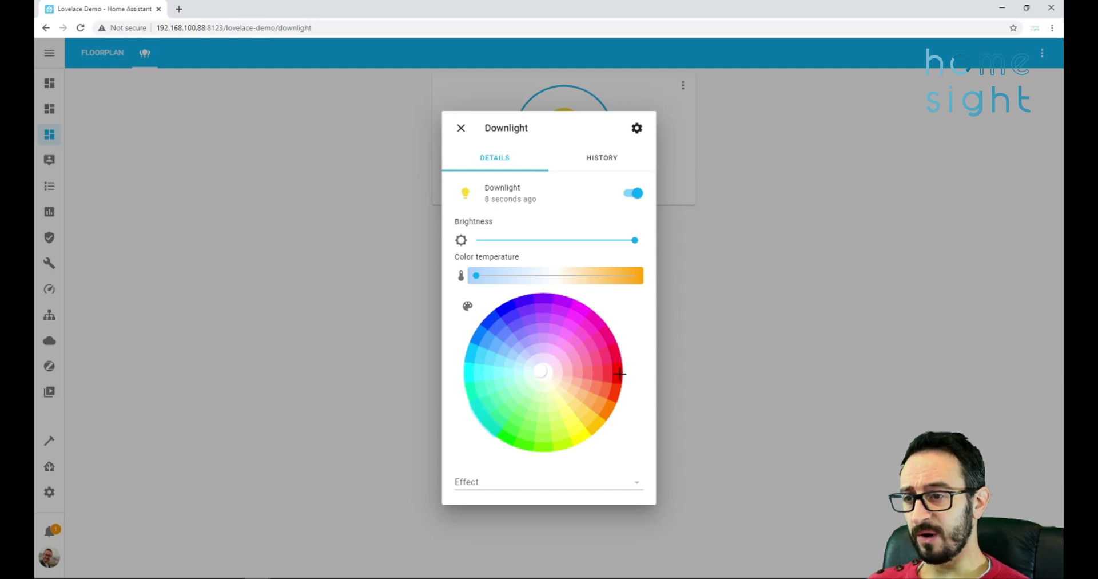
Step: Try blue, cyan, yellow, magenta, several reds, light purple and pale green on the colour wheel
click(506, 301)
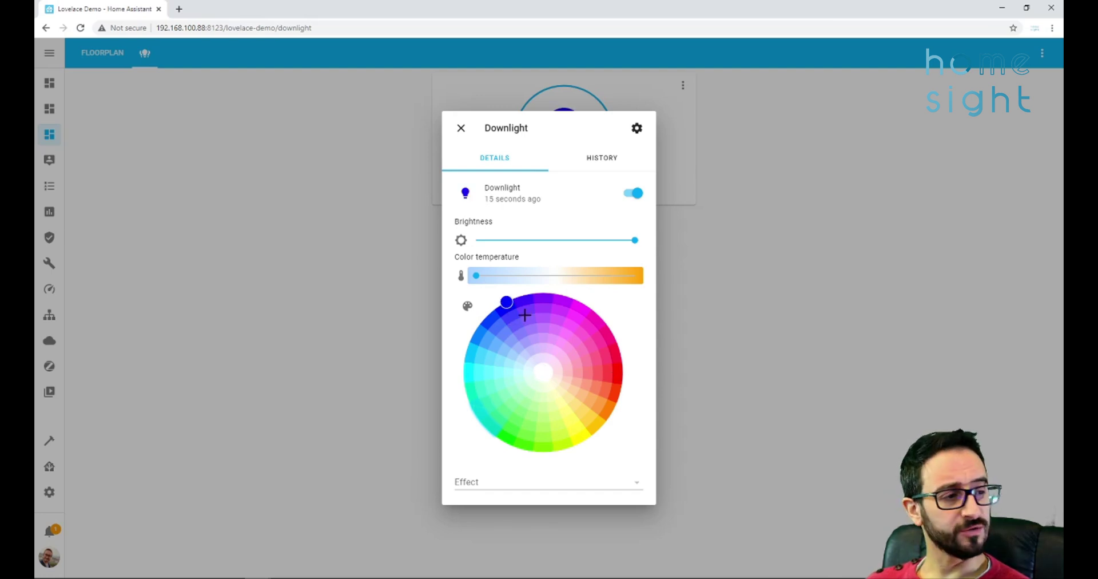
click(464, 372)
click(493, 434)
click(569, 443)
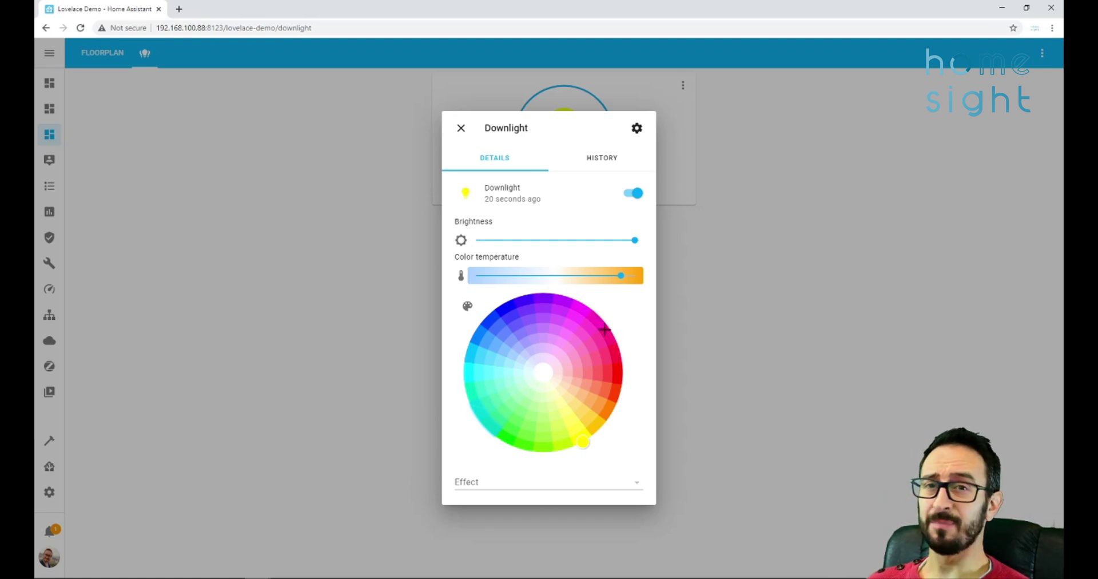
click(604, 330)
mouse_move(602, 317)
mouse_down()
mouse_move(636, 373)
mouse_move(629, 389)
mouse_move(629, 377)
mouse_move(641, 386)
mouse_up()
click(630, 377)
click(616, 345)
drag(618, 348, 613, 336)
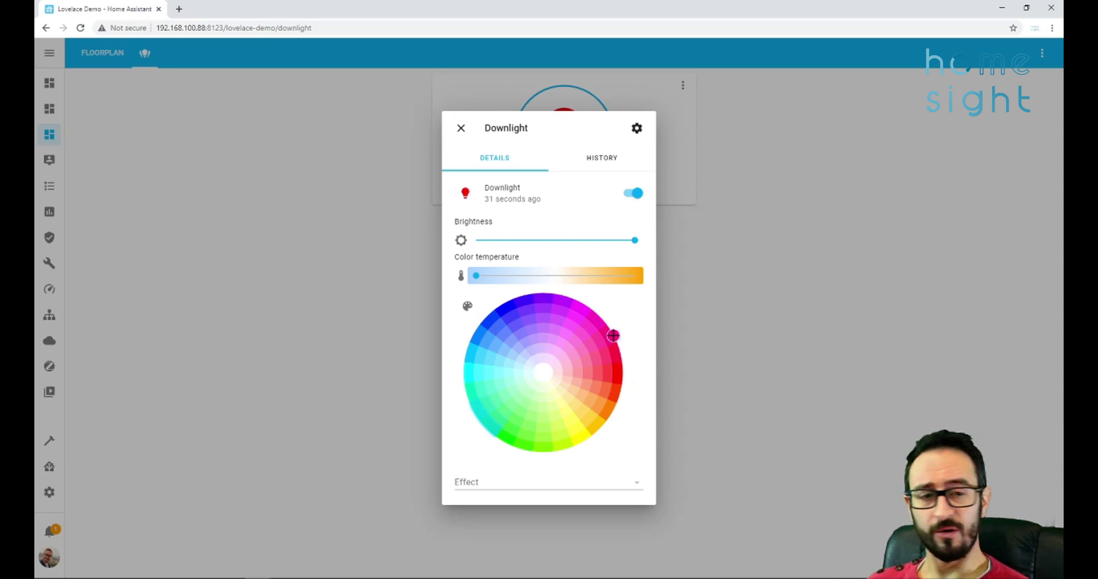
click(614, 342)
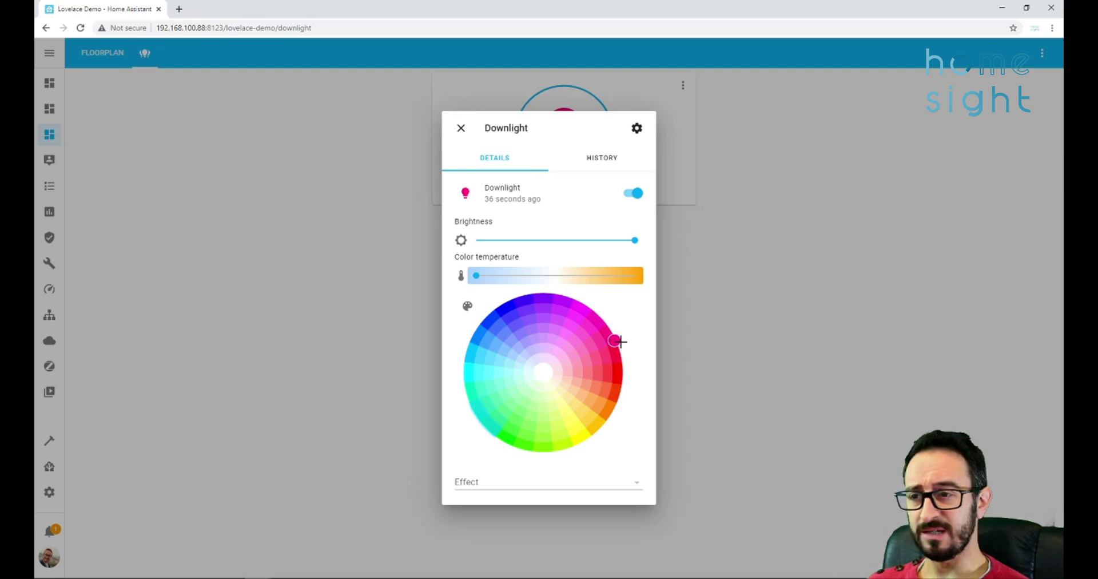
click(622, 375)
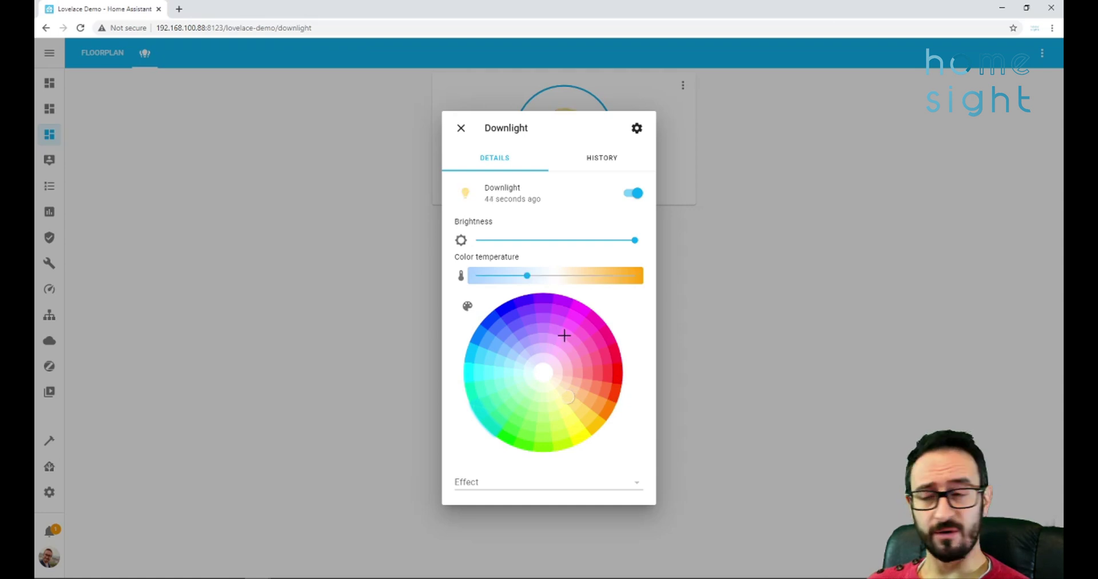
click(534, 340)
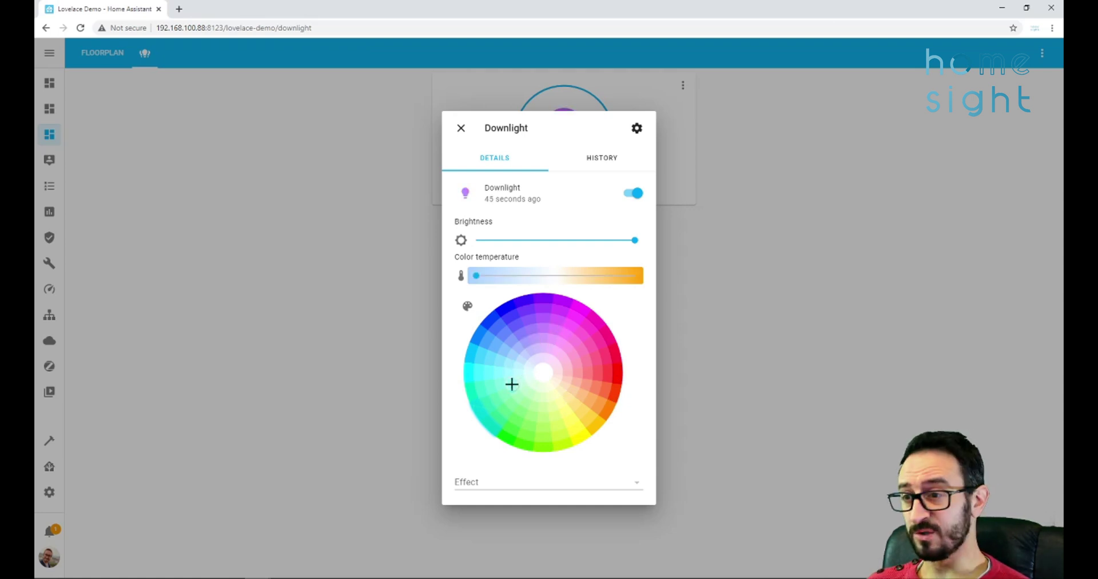
click(533, 402)
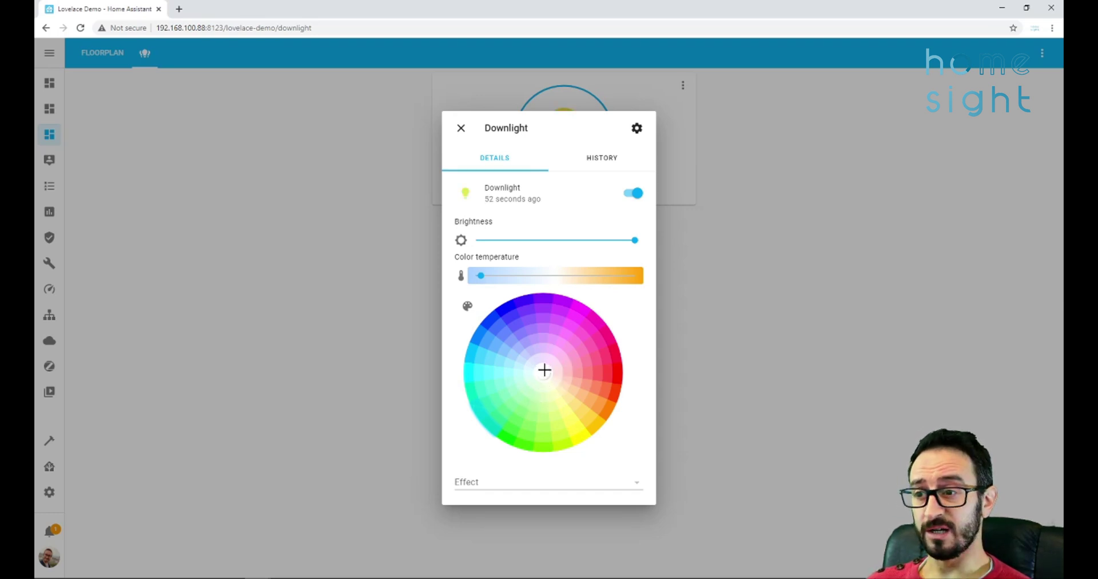
Step: Warm the colour temperature, return it to the coolest, then pick purple on the smooth gradient wheel
drag(505, 280, 636, 282)
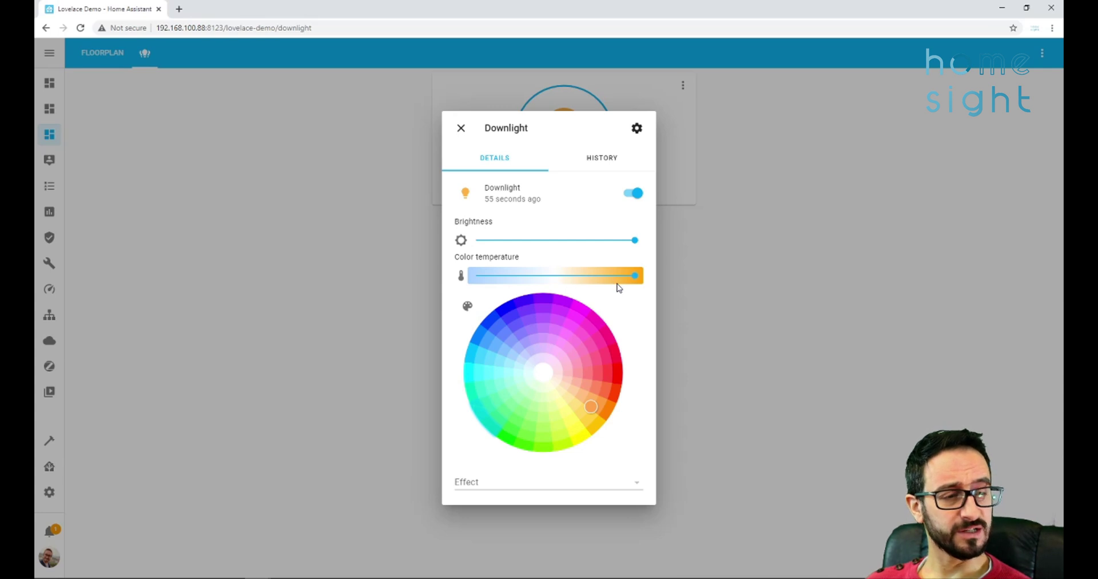
click(607, 276)
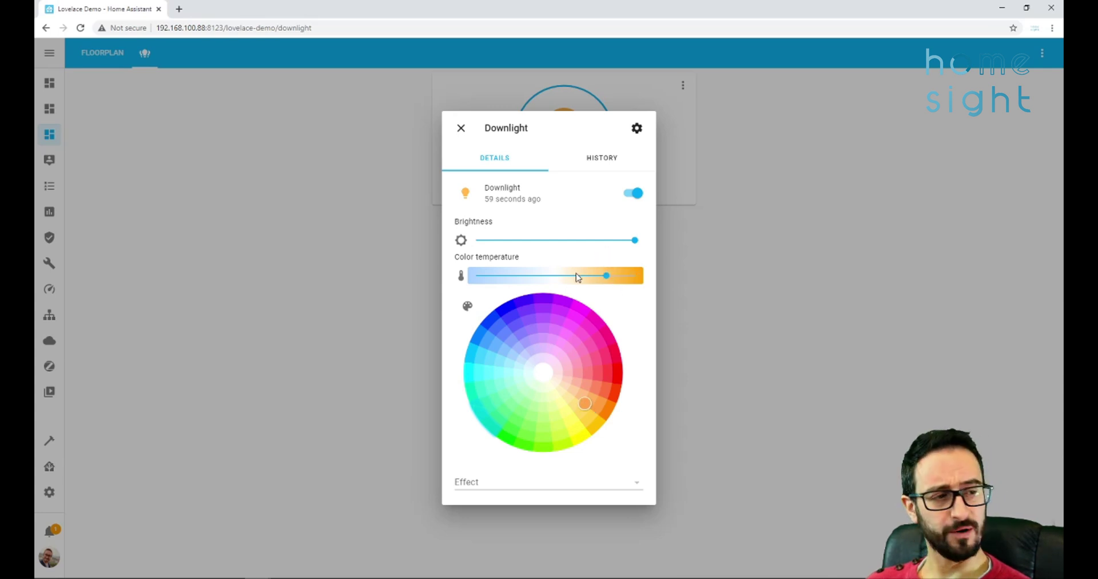
drag(580, 280, 480, 276)
click(475, 313)
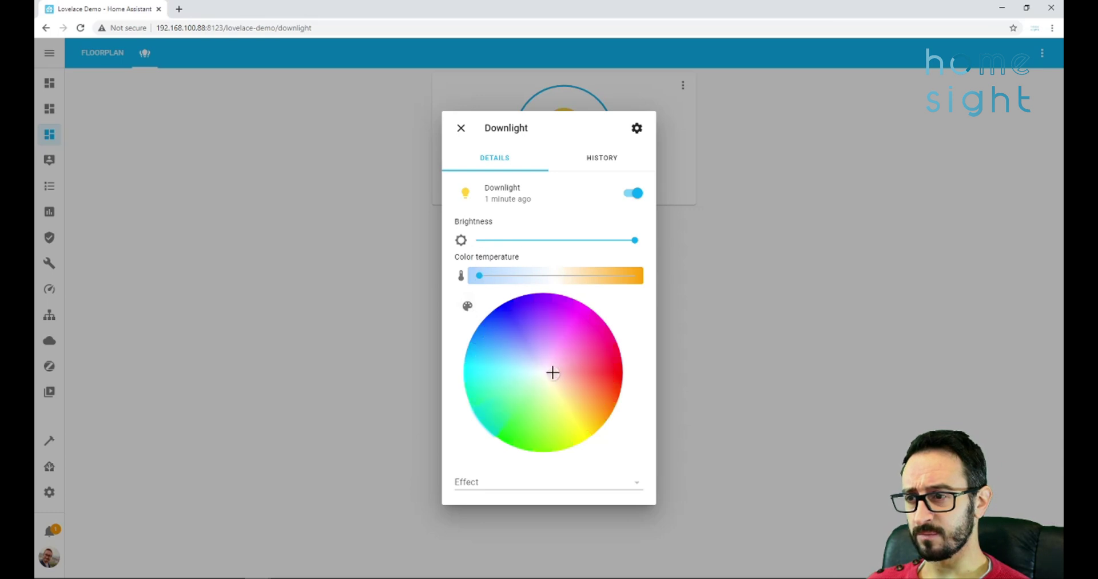
mouse_move(551, 370)
mouse_down()
mouse_move(552, 324)
mouse_move(527, 319)
mouse_move(498, 364)
mouse_move(520, 414)
mouse_move(559, 414)
mouse_up()
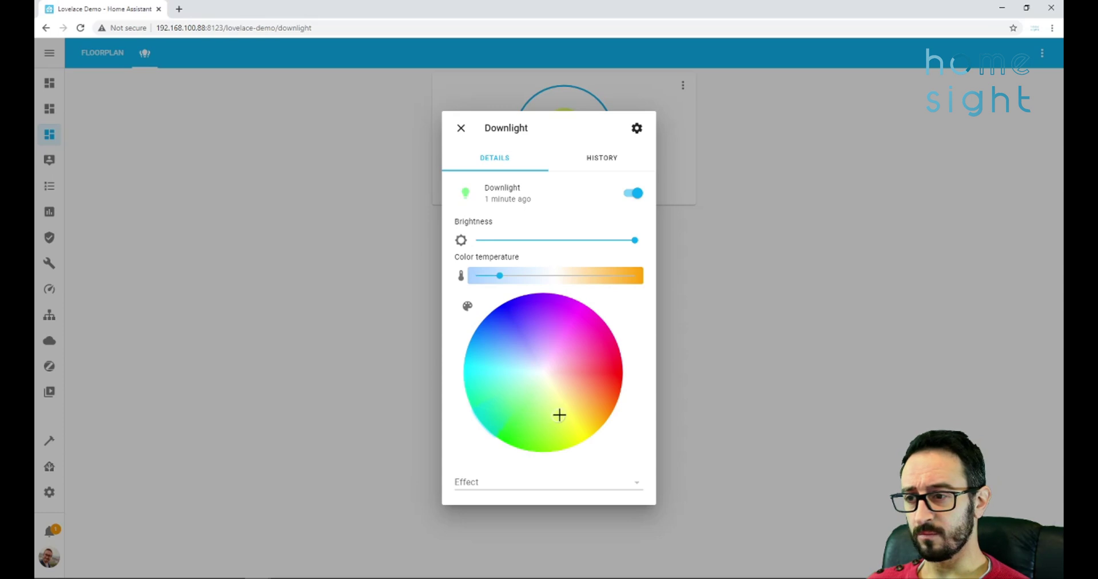
Step: Apply the breathe effect, then change the effect to finish_effect
click(622, 479)
click(589, 509)
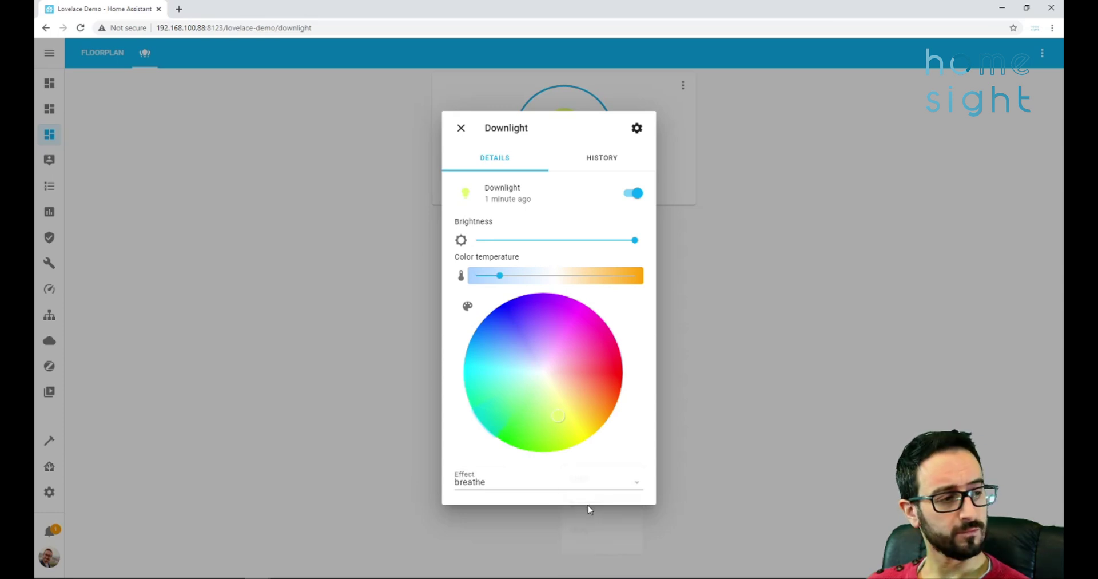
click(589, 495)
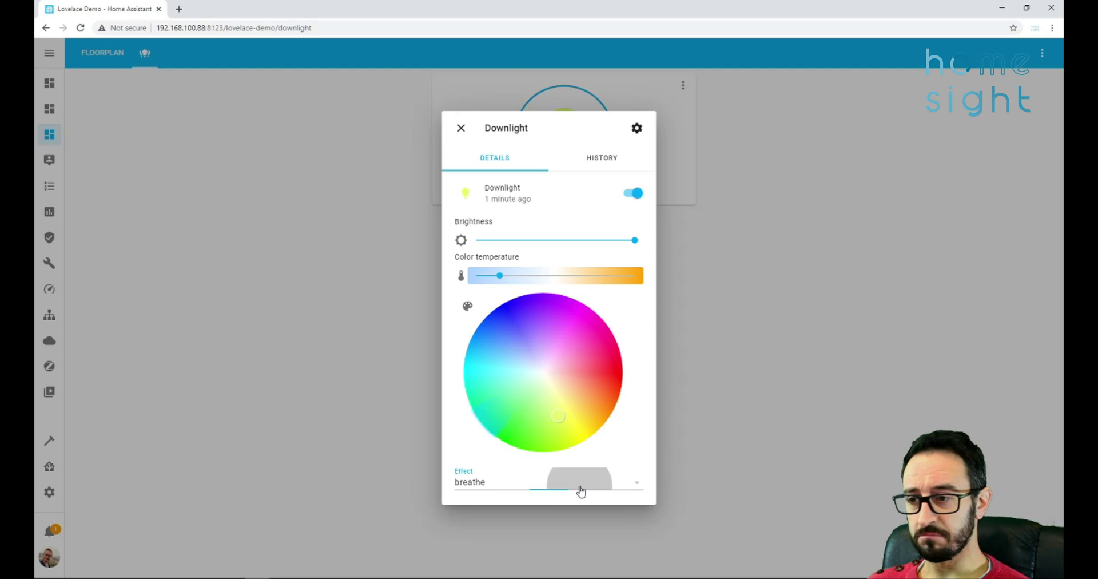
scroll(596, 555, down, 1)
click(596, 557)
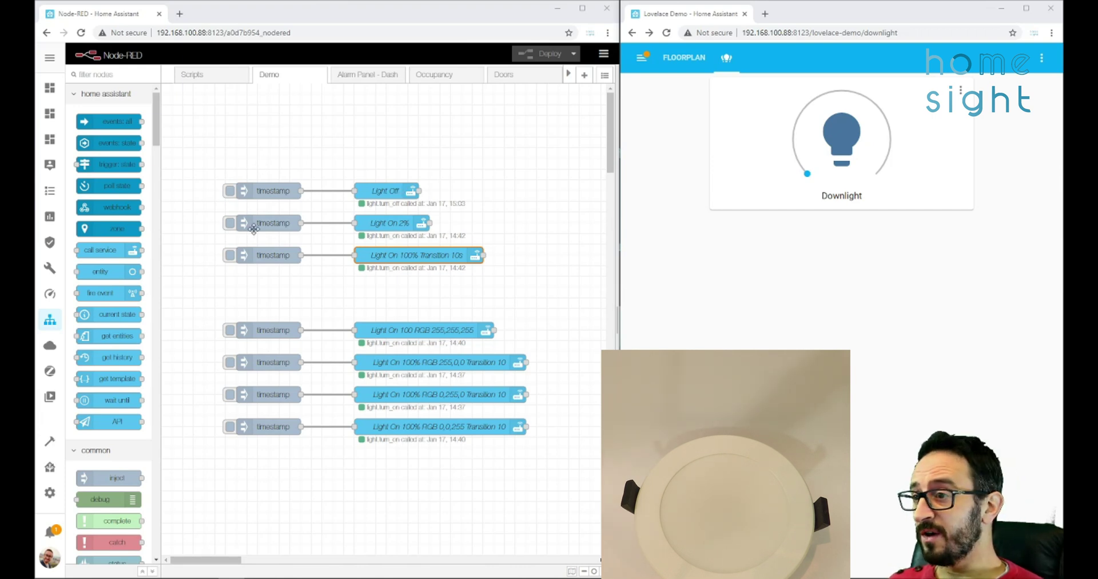
Step: Run the Light On 2% flow and check the Transition 10s node's JSON: light.downlight, transition 10
click(231, 224)
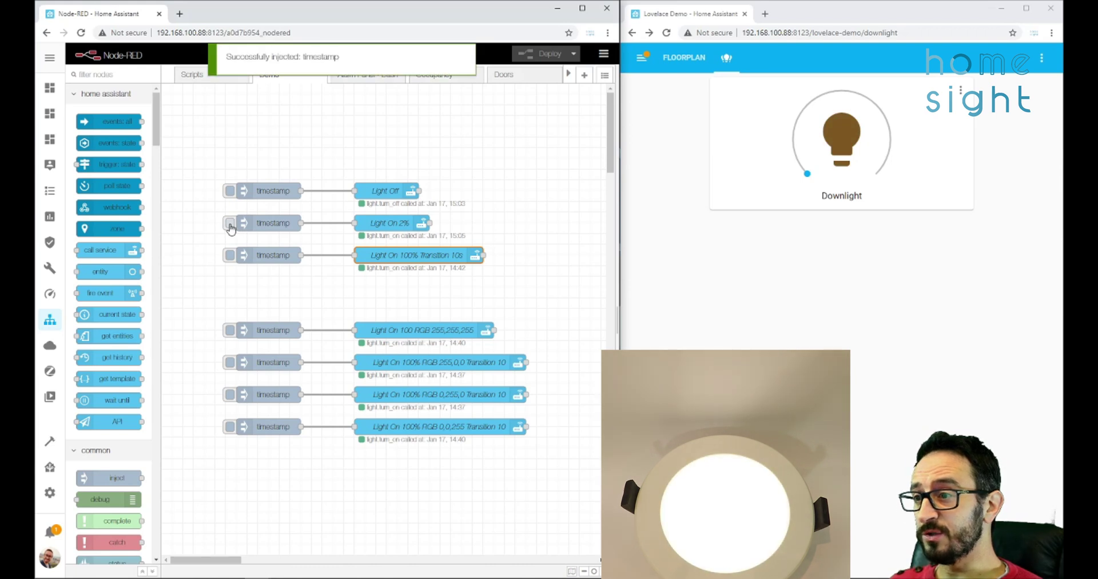
double_click(455, 255)
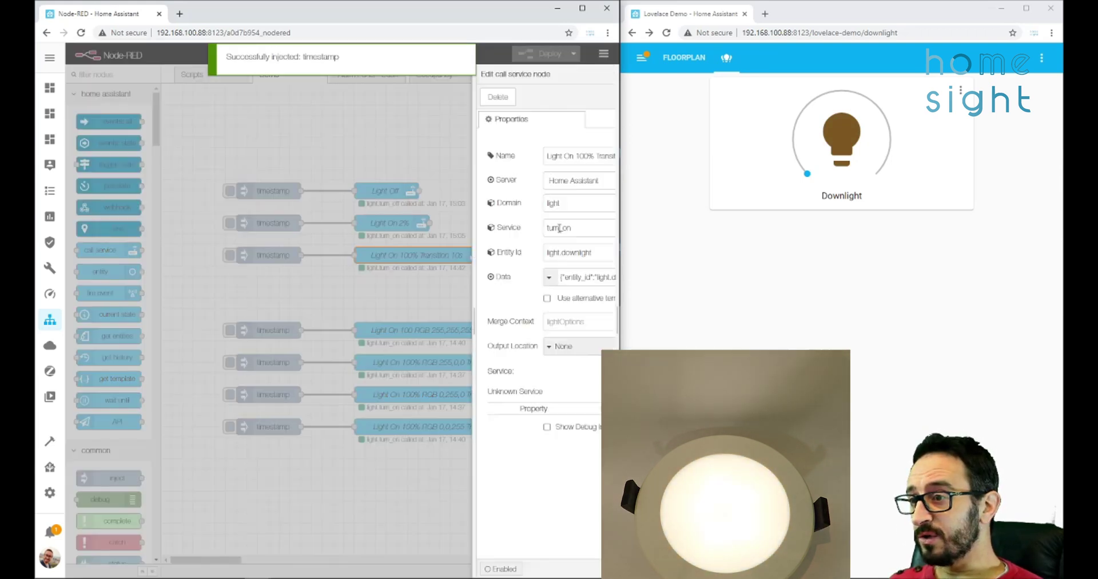
click(575, 277)
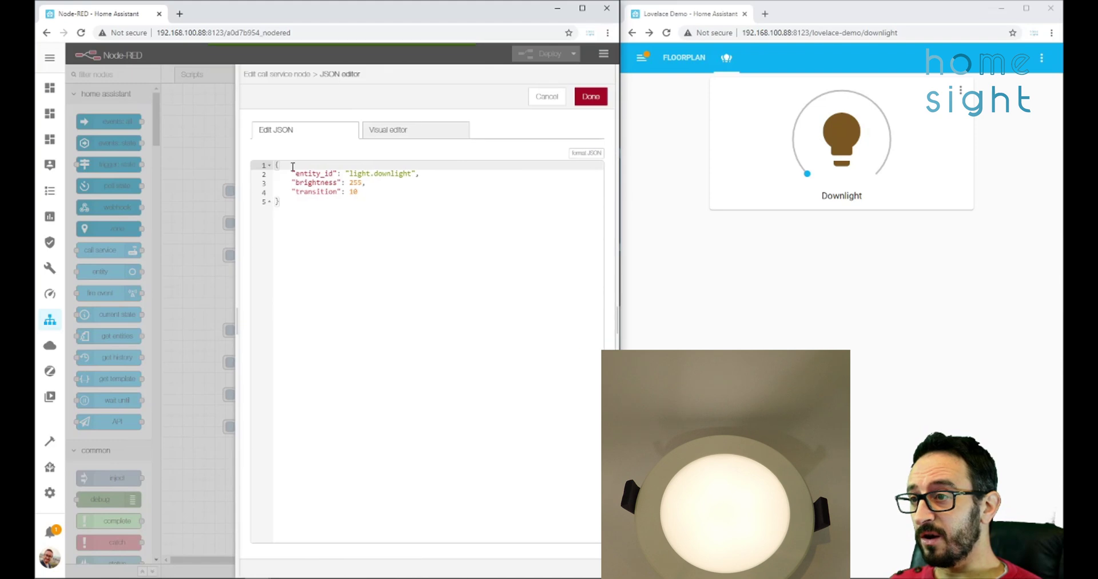
drag(412, 180, 292, 183)
drag(372, 193, 293, 191)
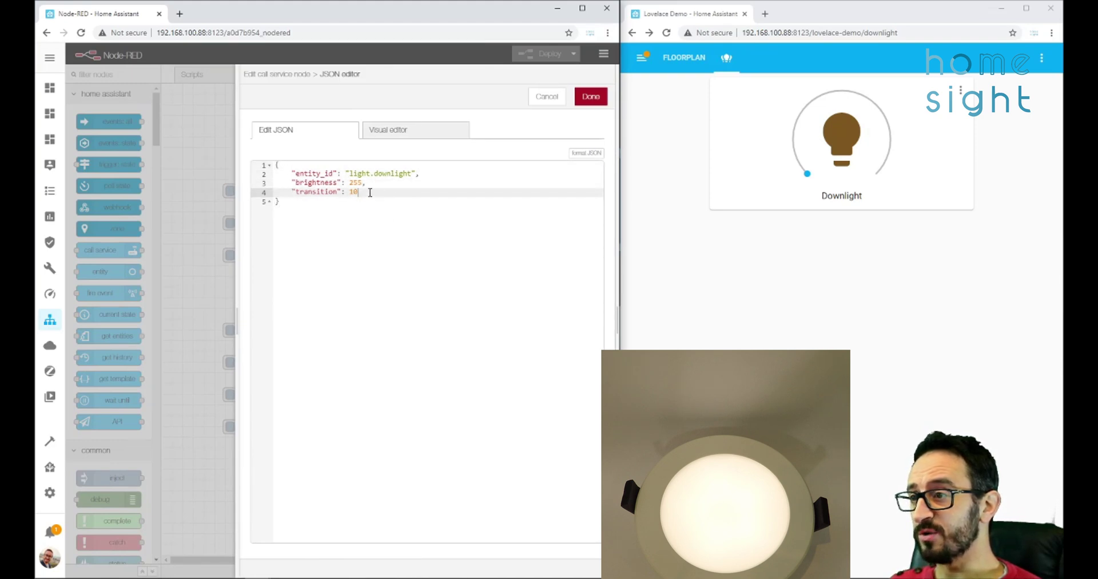
click(587, 100)
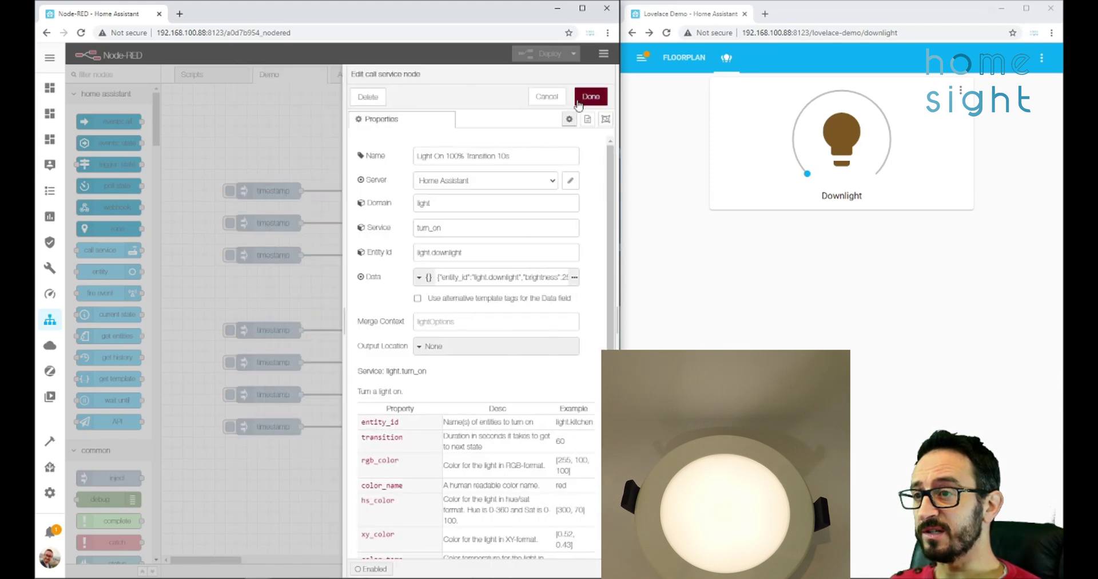
click(583, 102)
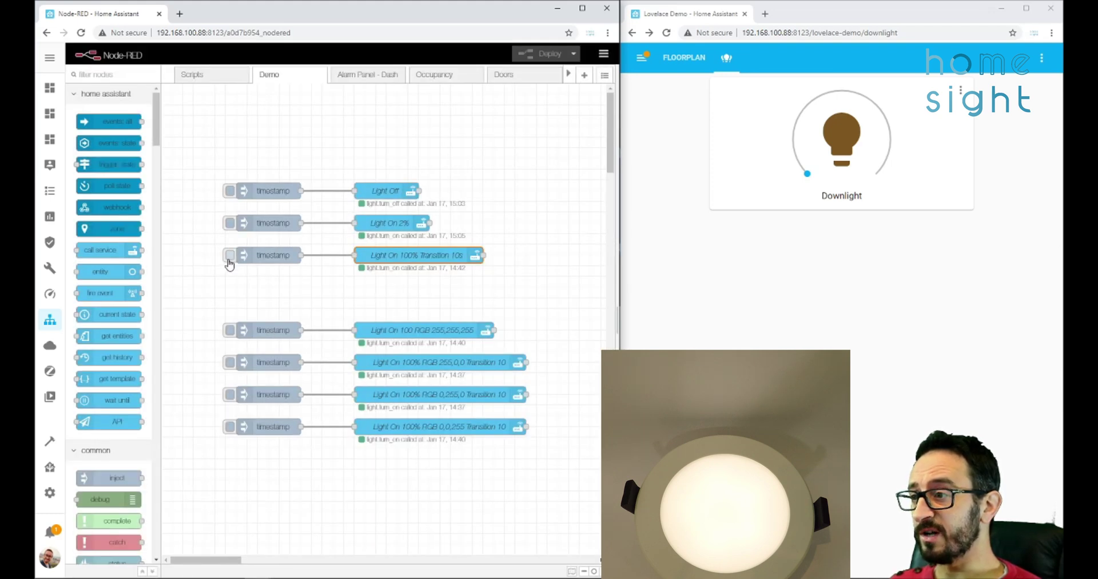
Step: Run the 100% 10-second transition flow twice, then the RGB 255,255,255 flow
click(228, 256)
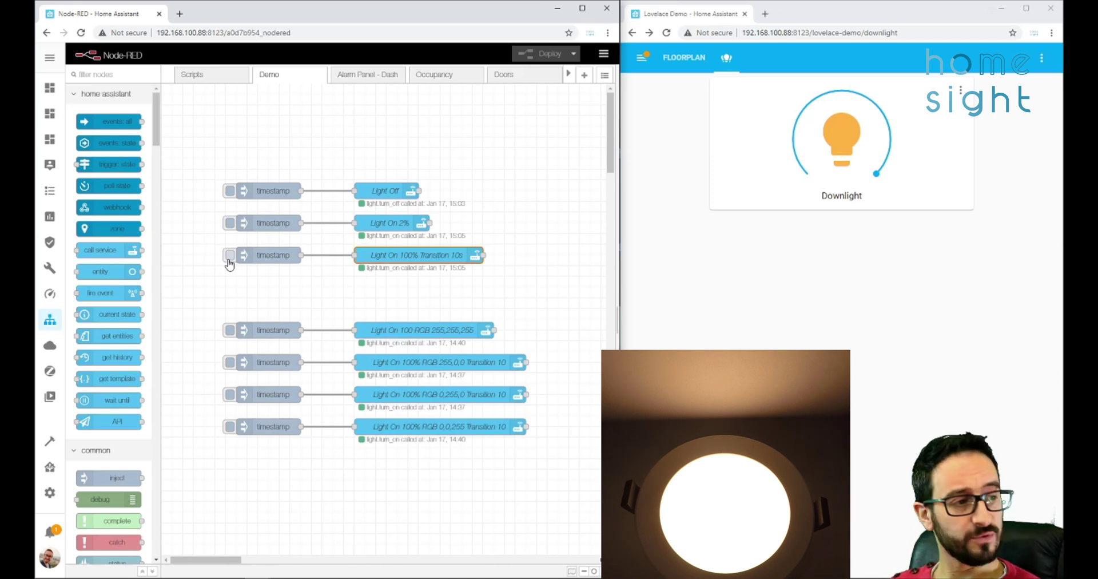
click(229, 257)
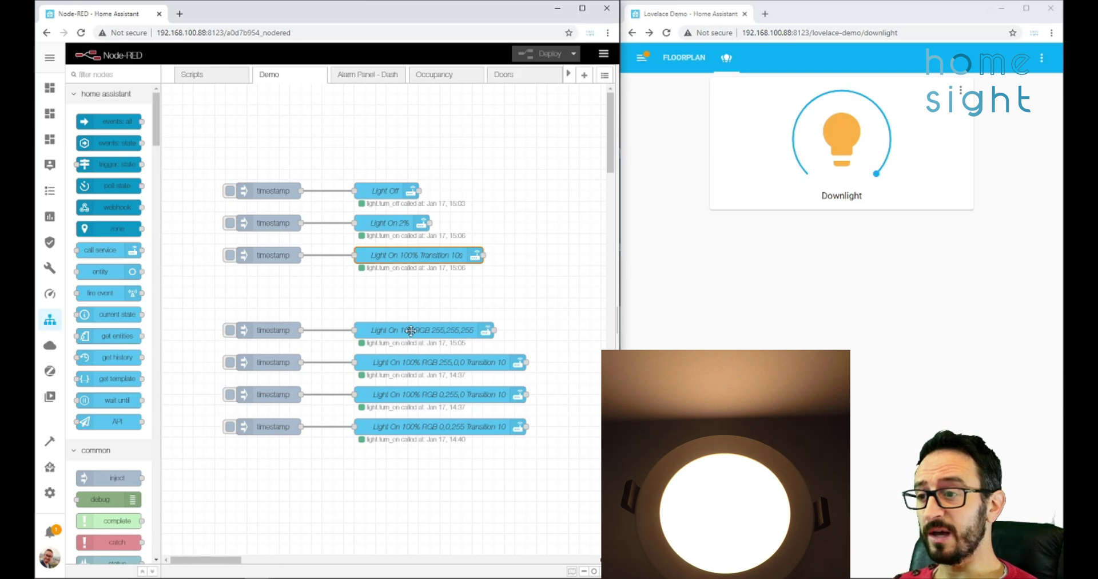
click(230, 330)
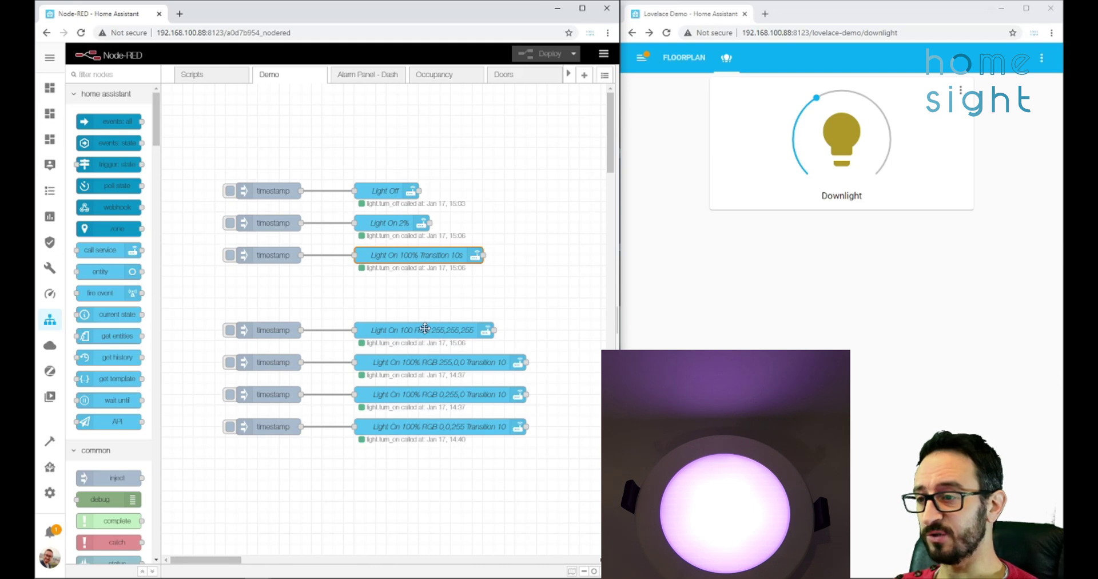
double_click(477, 329)
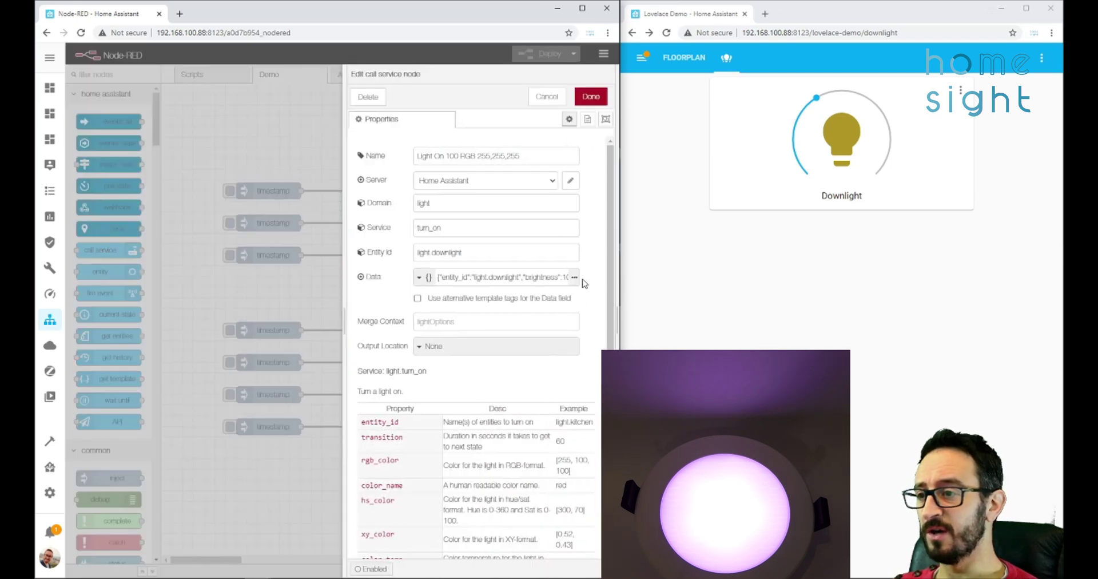
click(574, 277)
key(ctrl+a)
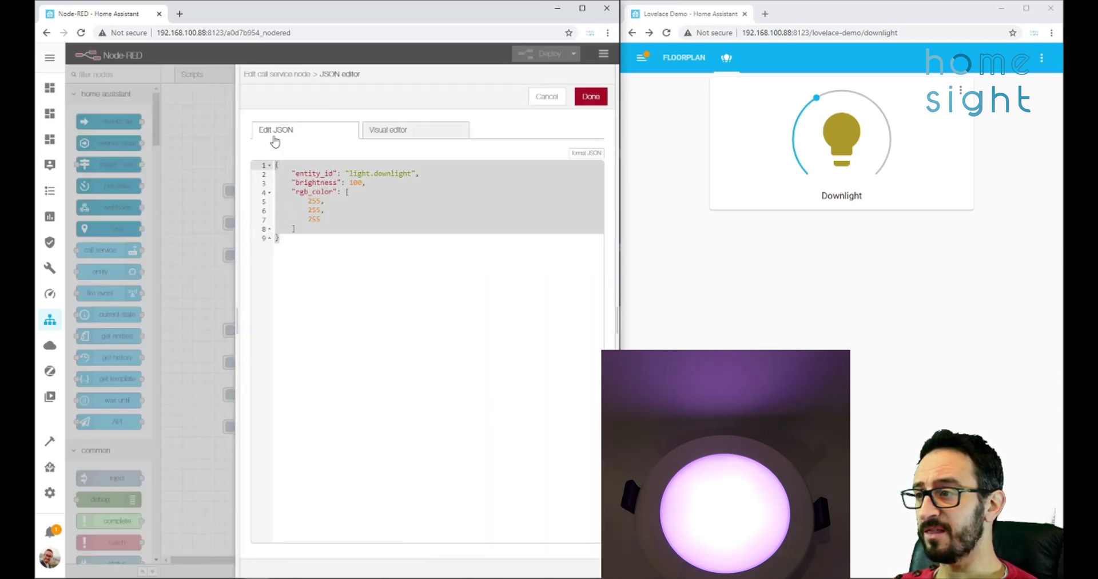
click(505, 361)
key(ctrl+Return)
key(ctrl+Return)
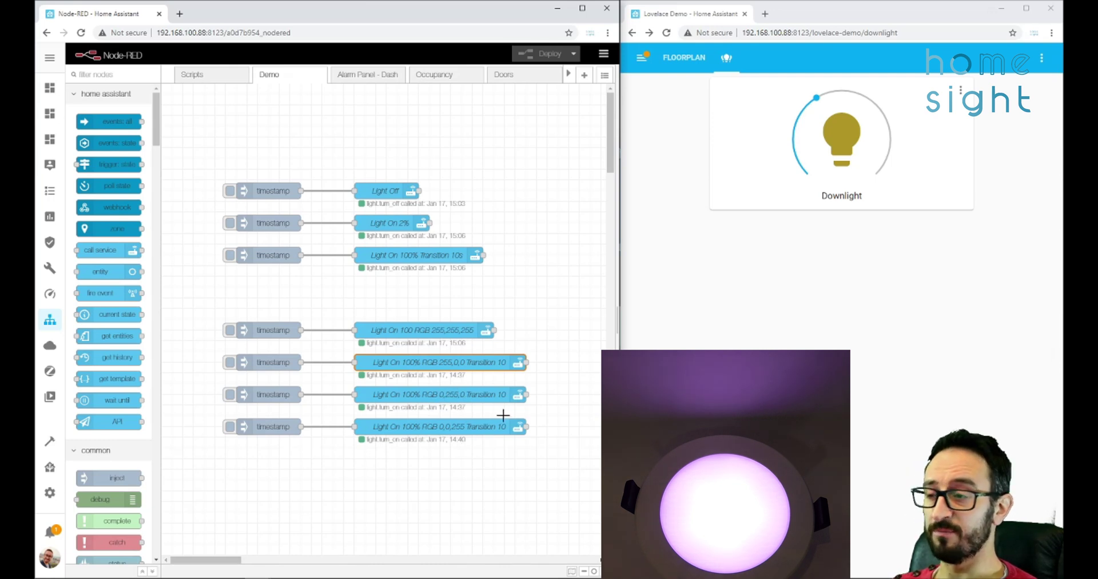
Step: Run the red (255,0,0), green (0,255,0) and blue (0,0,255) 10-second transitions on the downlight
click(230, 362)
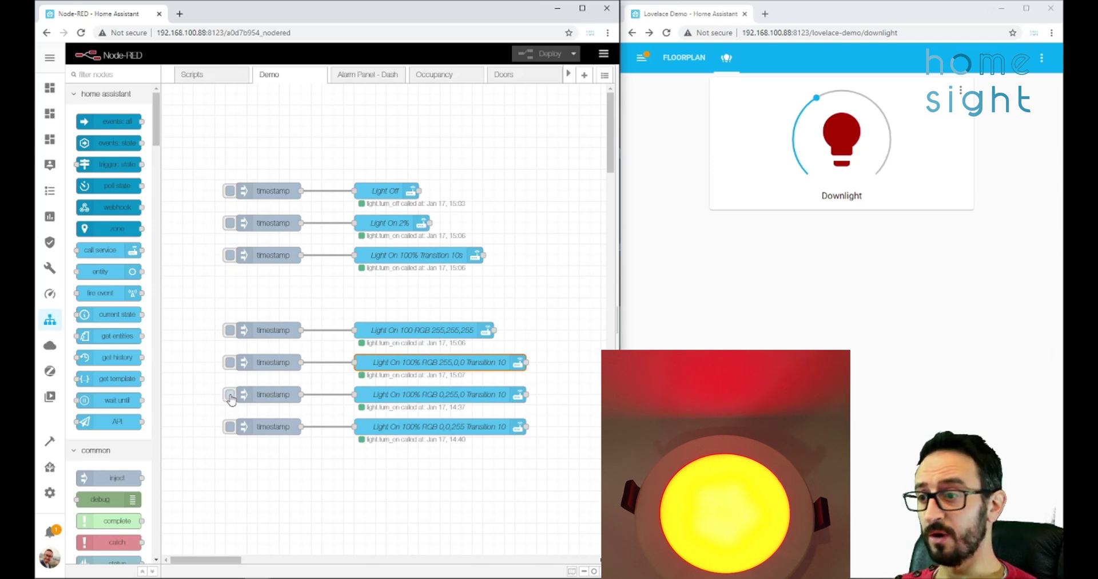
click(230, 395)
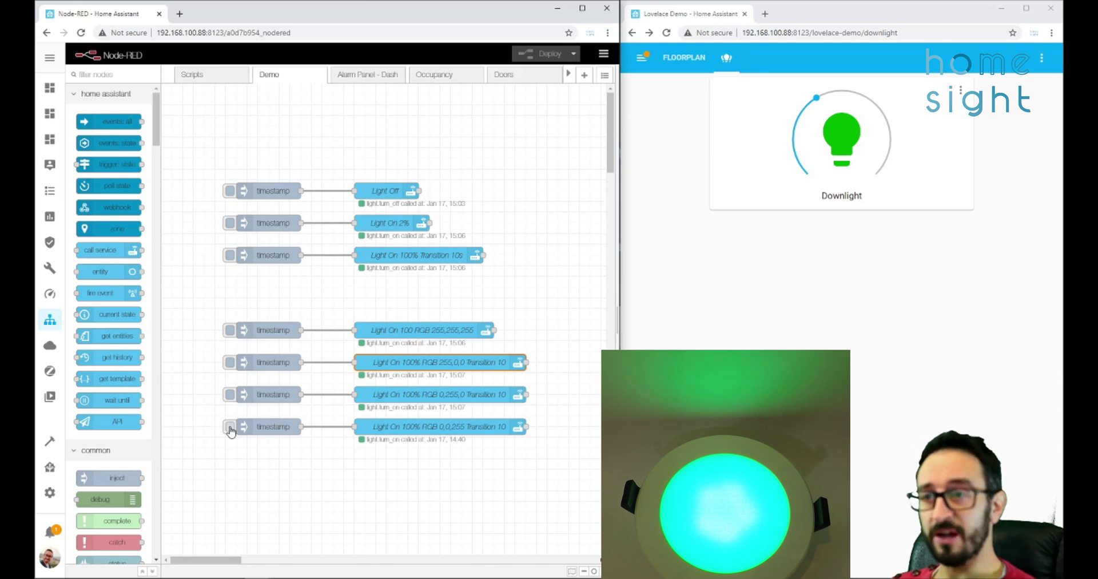
click(230, 427)
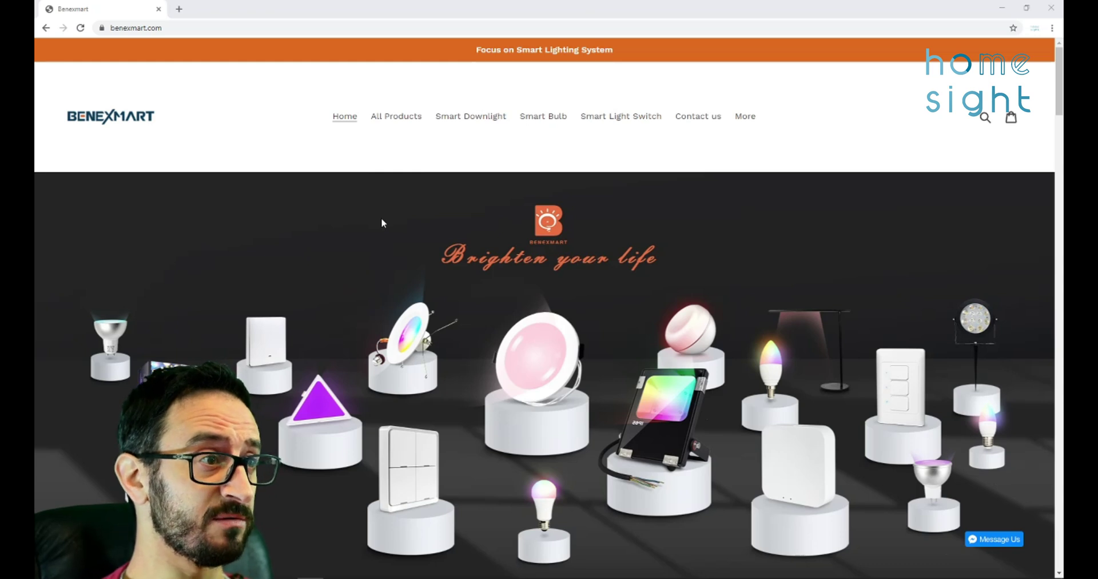
Step: Browse the Benexmart downlights and open the 3.5 Inch Zigbee 3.0 RGBCW Led Downlight page
click(493, 118)
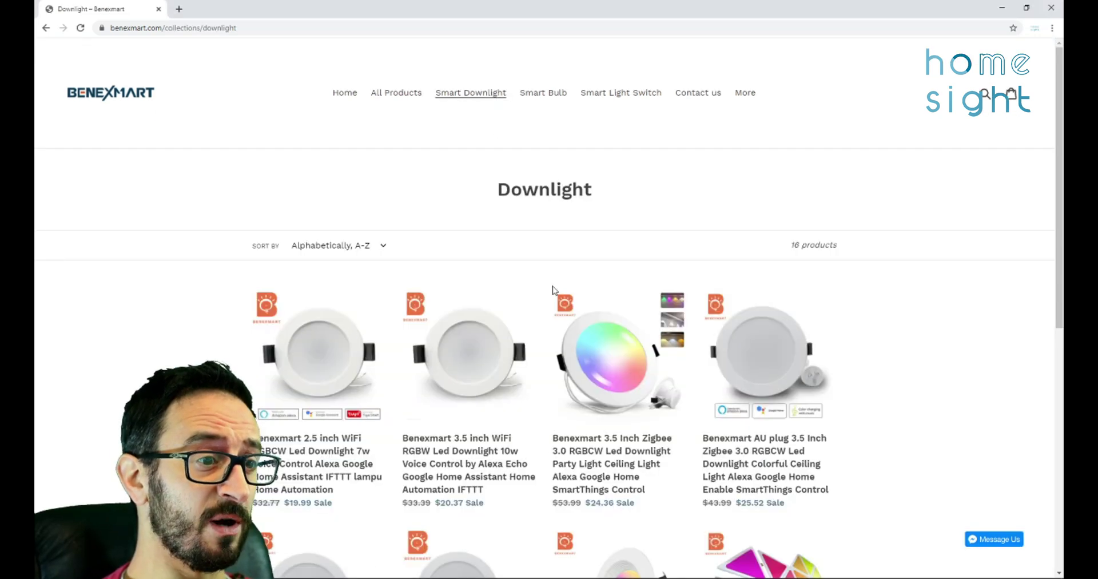
scroll(591, 379, down, 3)
scroll(591, 379, down, 1)
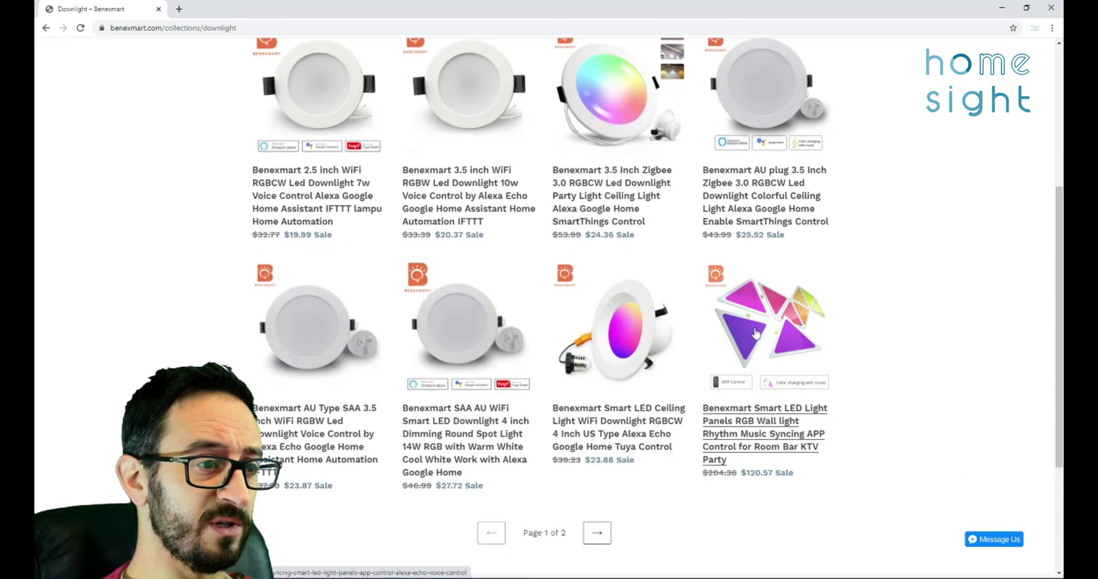
scroll(493, 287, up, 3)
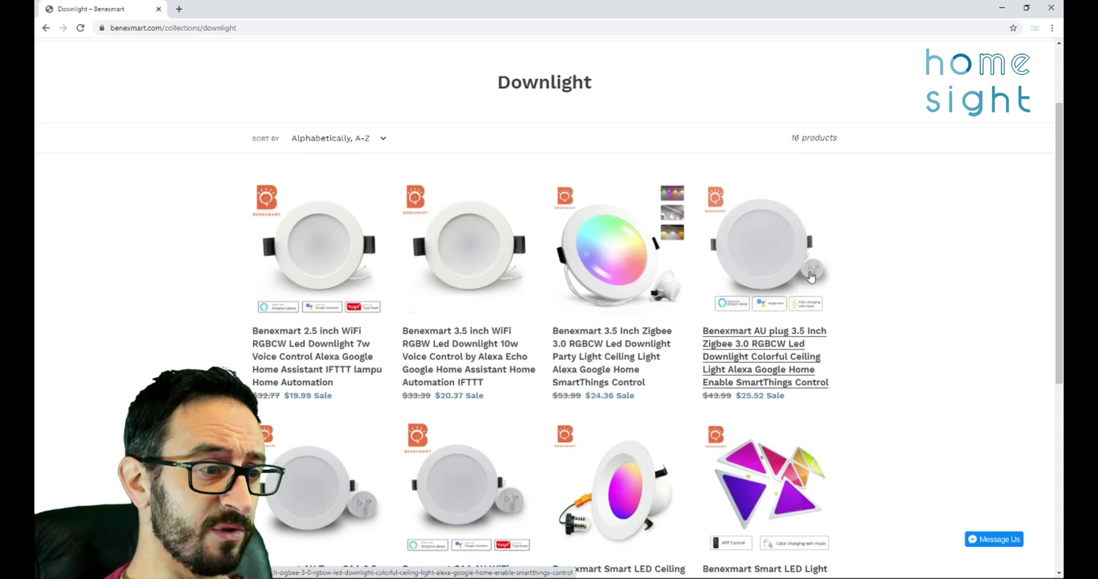
scroll(812, 278, down, 1)
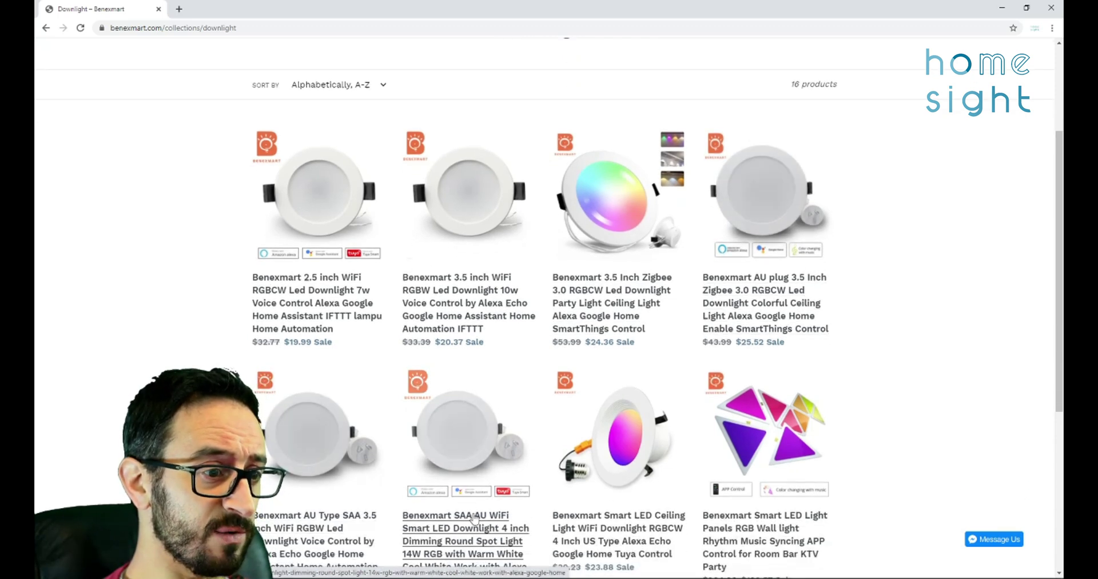
scroll(610, 215, up, 2)
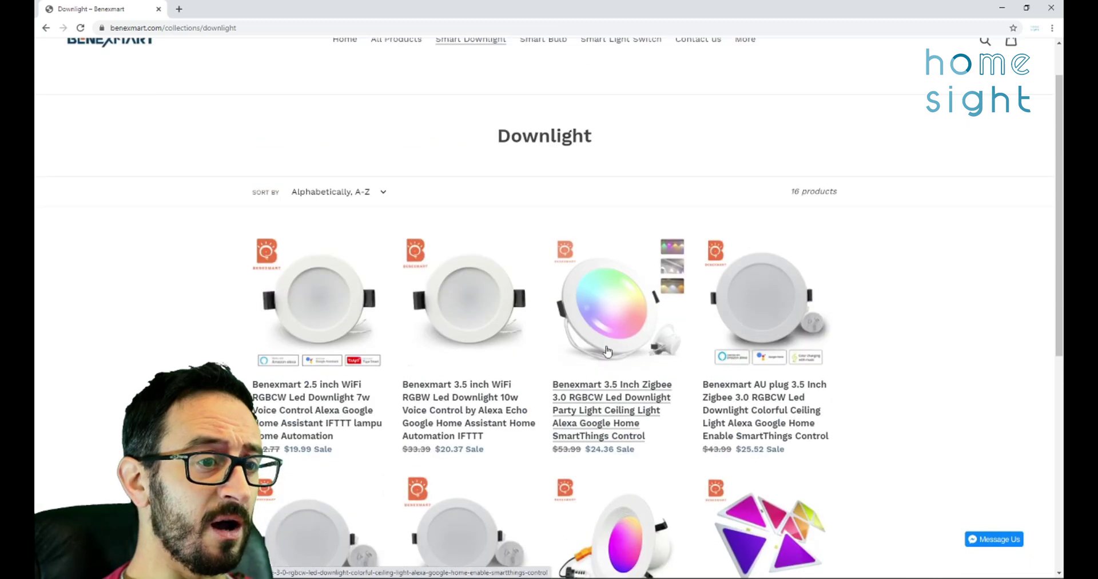
click(608, 343)
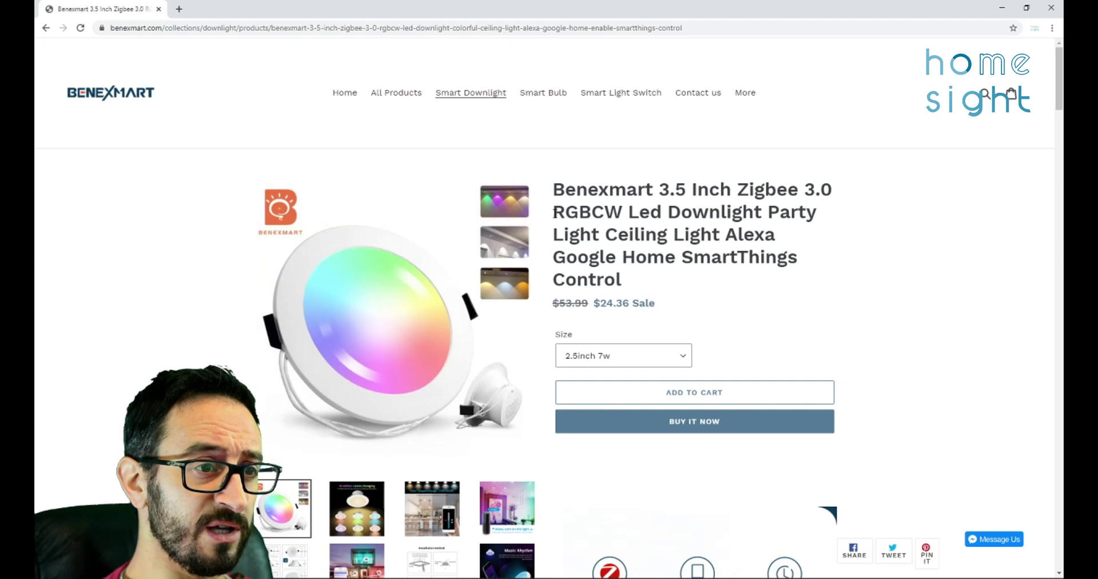
Step: Highlight the 'CW' and 'Party Light' wording in the product title
drag(553, 212, 624, 213)
click(620, 213)
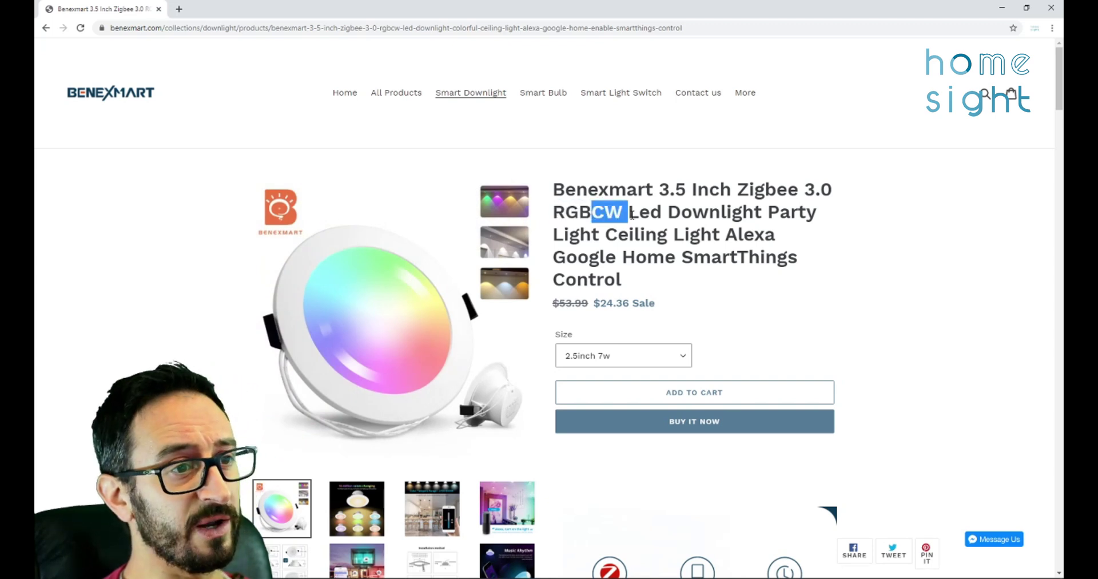
click(669, 212)
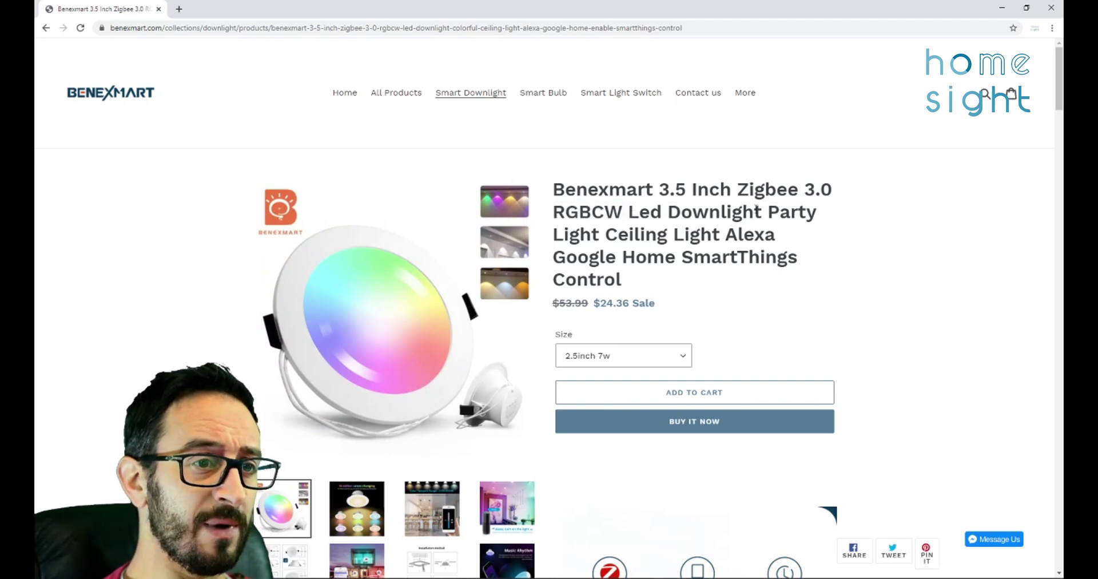
scroll(768, 286, down, 1)
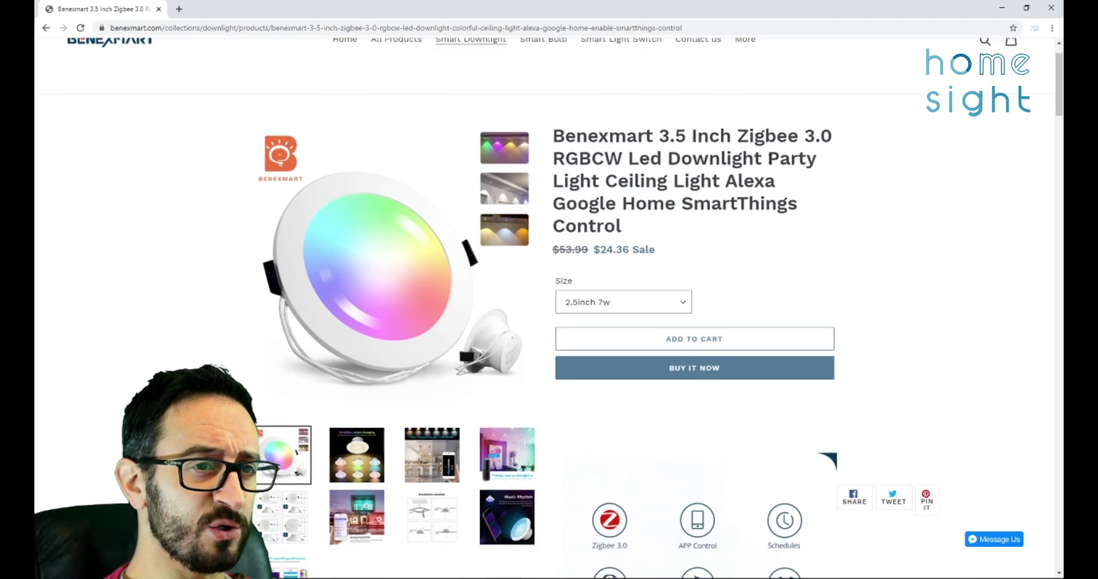
drag(755, 172, 604, 182)
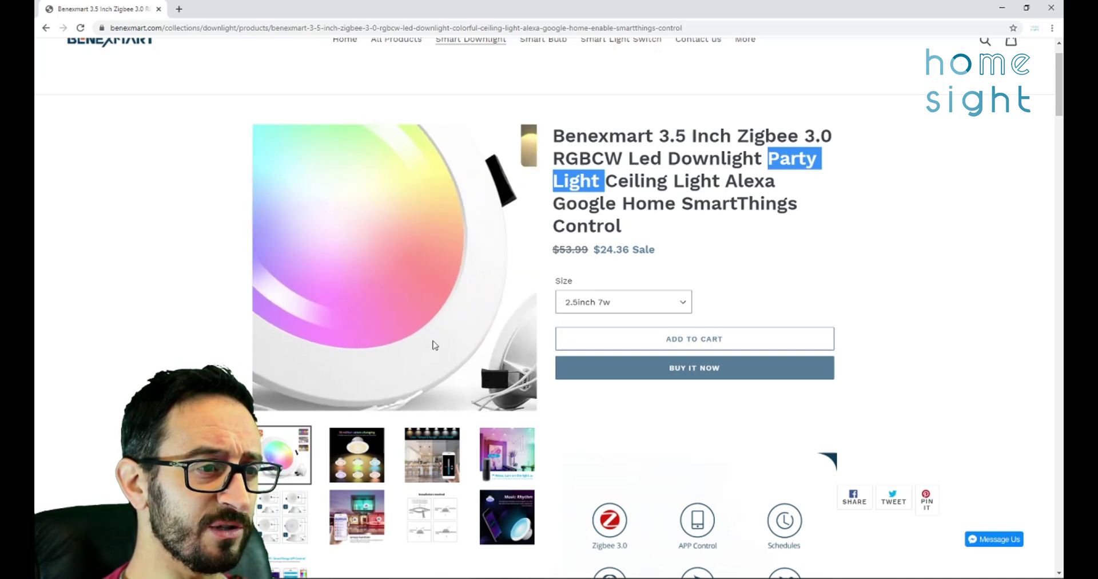
Step: Choose the 3.5inch 10w size and compare its $26.68 sale price with the $60.52 original
click(682, 302)
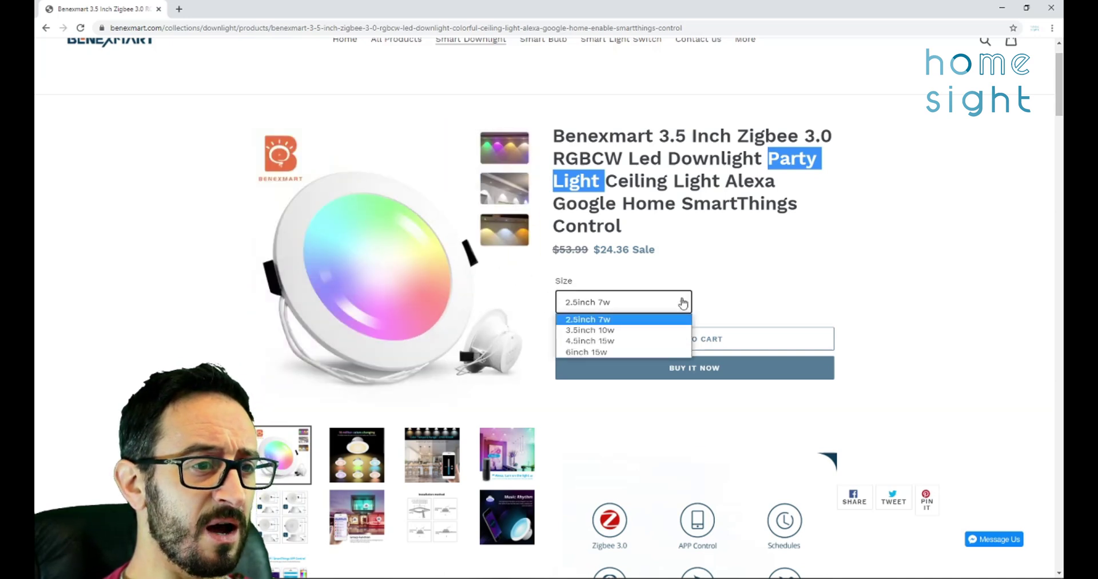
click(581, 330)
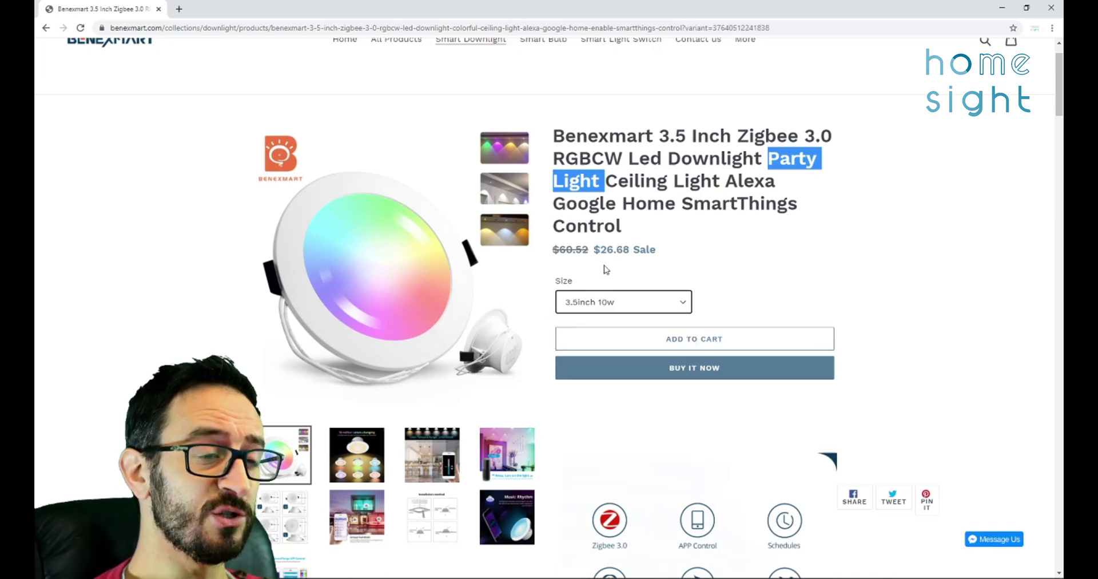
drag(600, 250, 559, 250)
click(632, 248)
click(627, 249)
click(632, 262)
Step: Scroll down through the downlight's feature images
scroll(633, 262, down, 5)
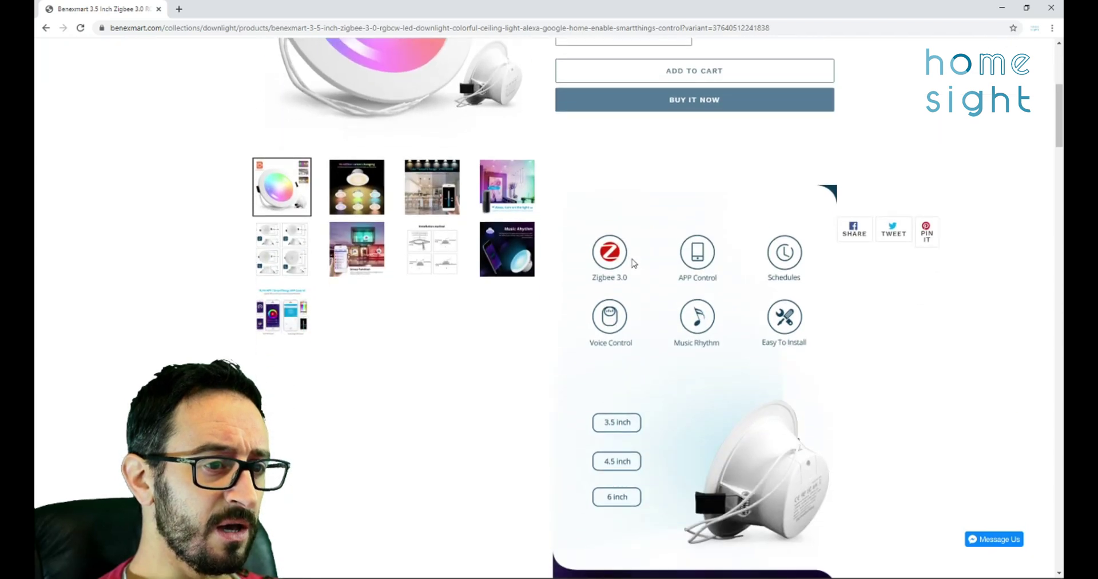
scroll(633, 263, down, 5)
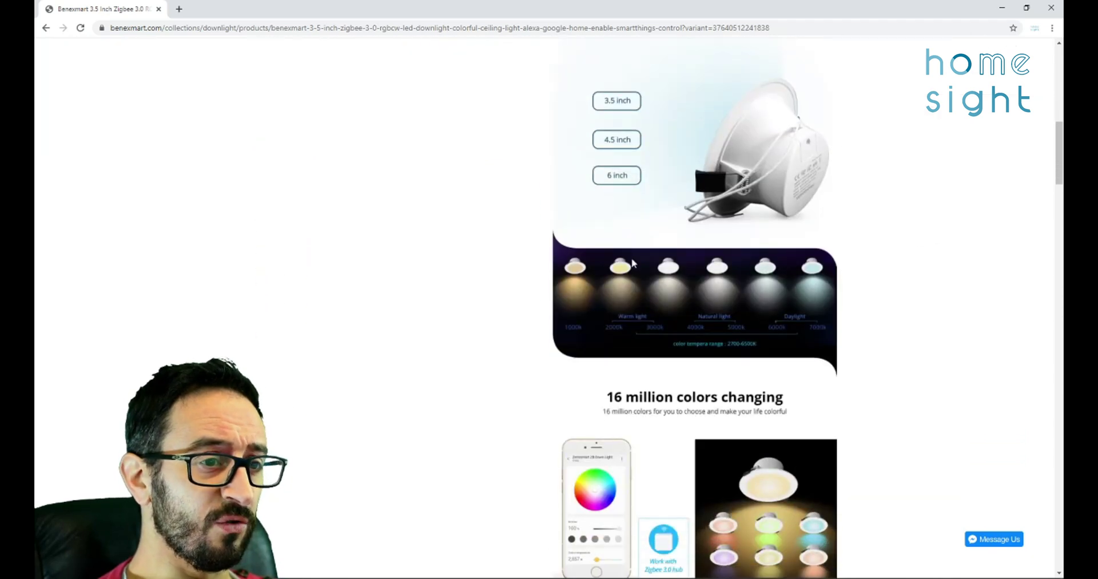
scroll(632, 263, down, 2)
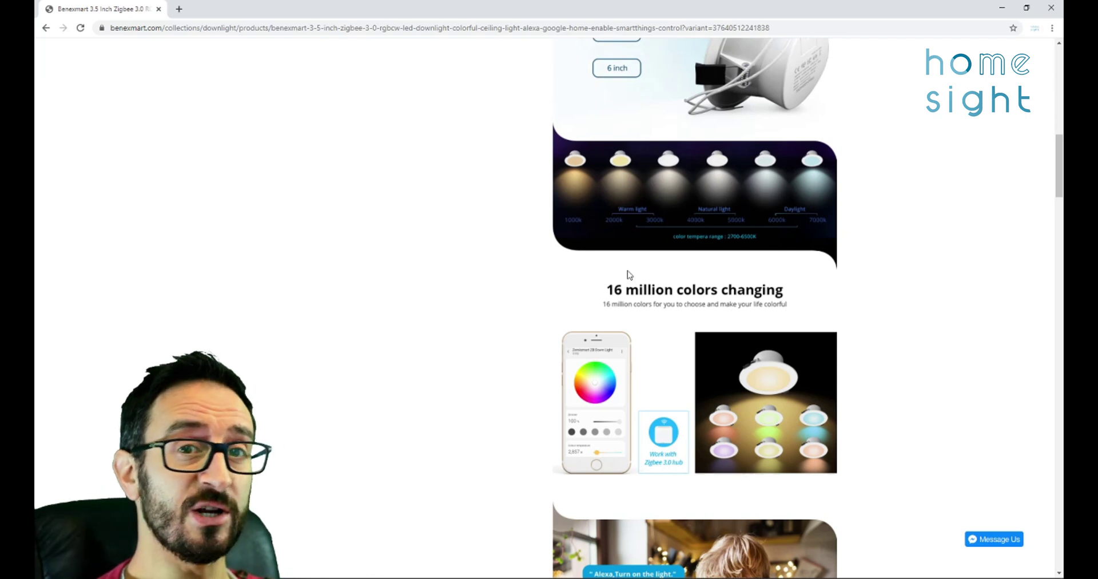
scroll(631, 274, down, 5)
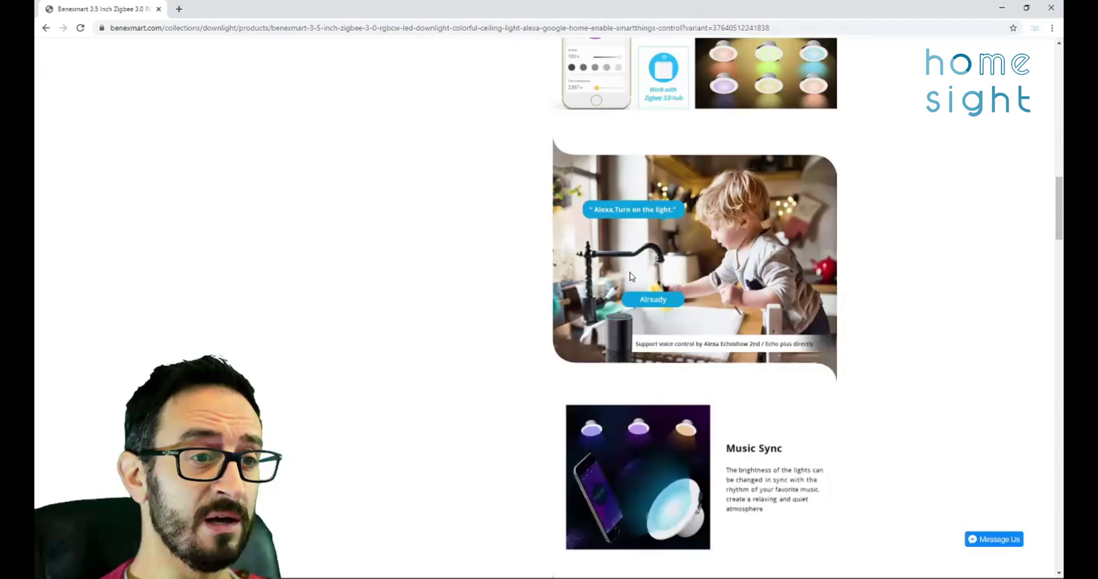
scroll(634, 320, up, 15)
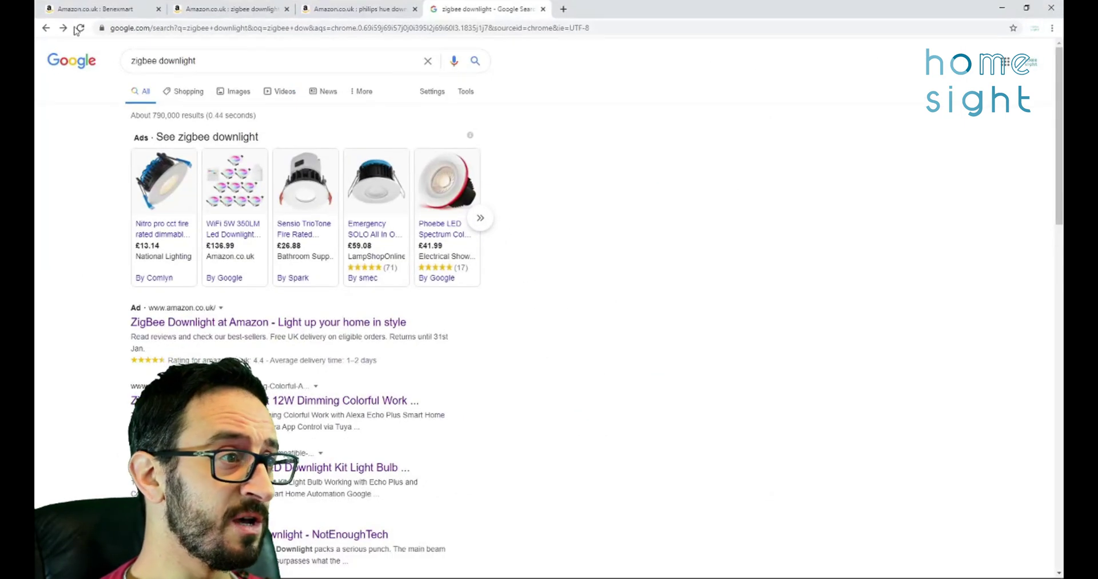
Step: On Amazon, view the Benexmart Zigbee 3.0 downlight in 3.5Inch 10W at £27.99, then the RGB results
click(97, 8)
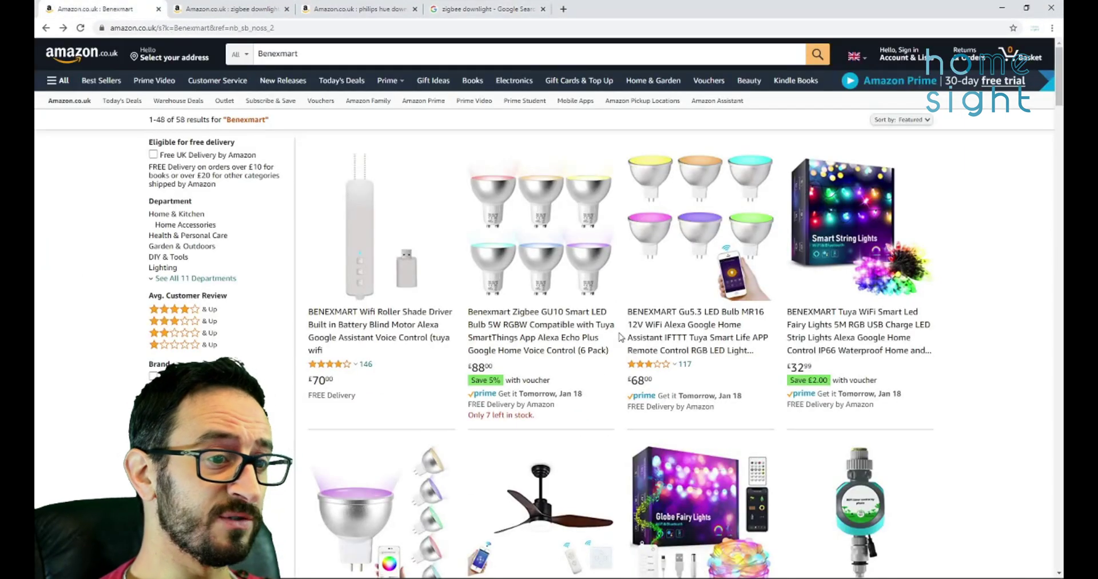
scroll(613, 392, down, 8)
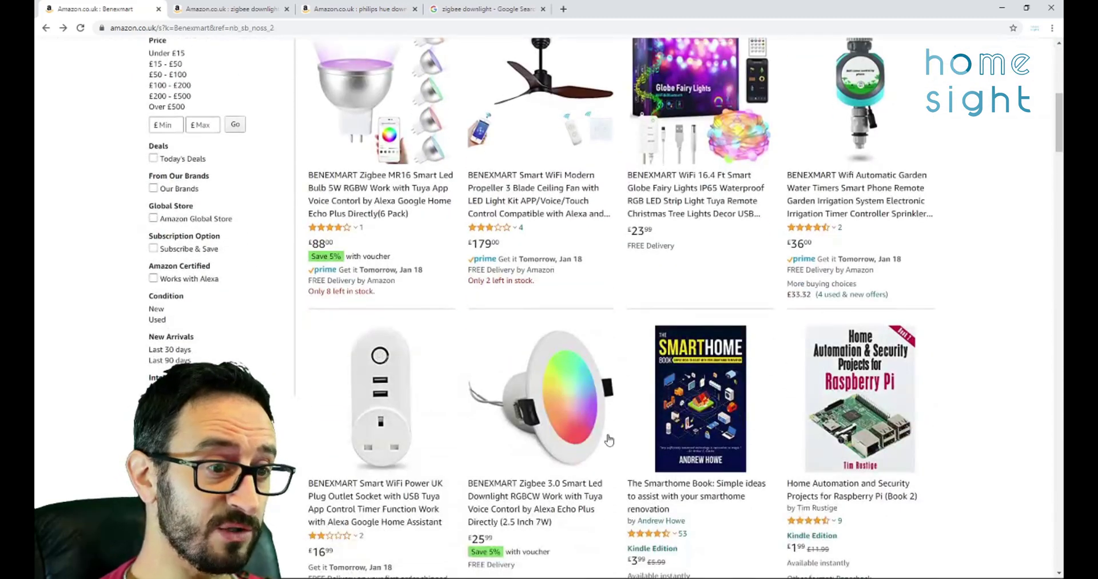
scroll(570, 497, down, 1)
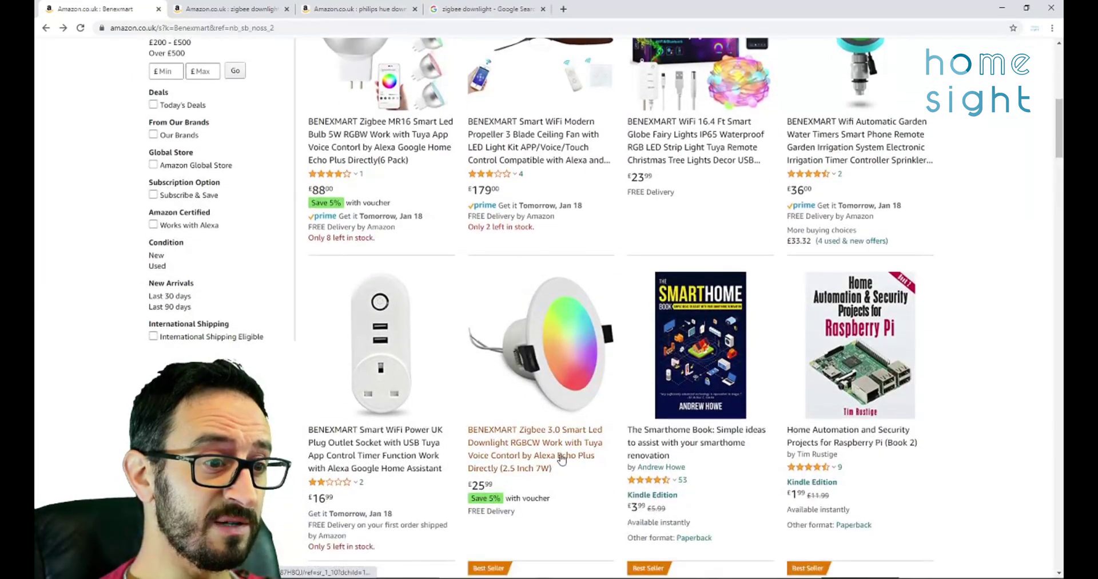
click(527, 445)
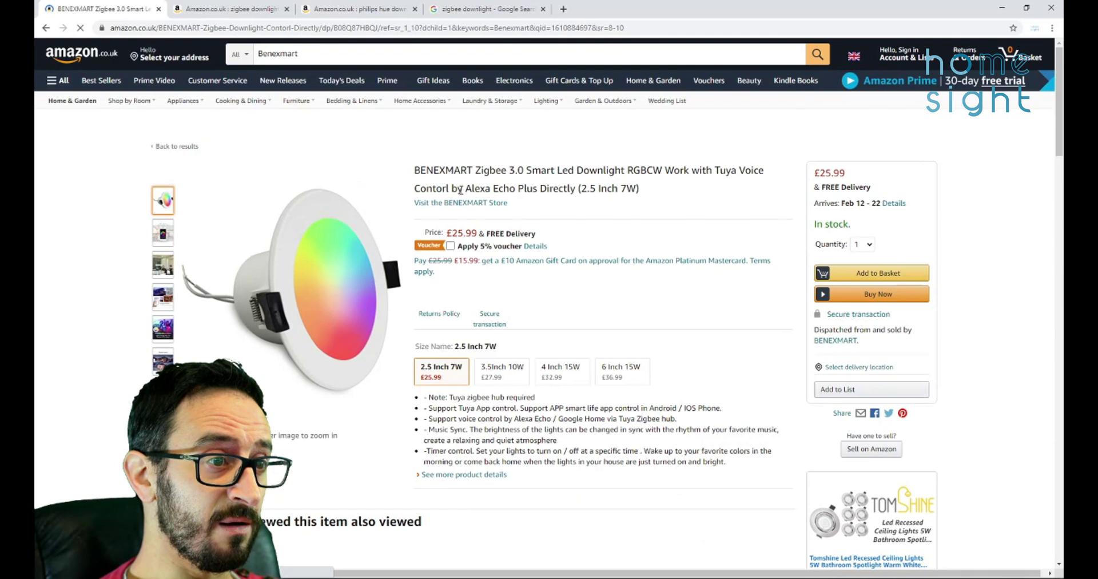
click(503, 369)
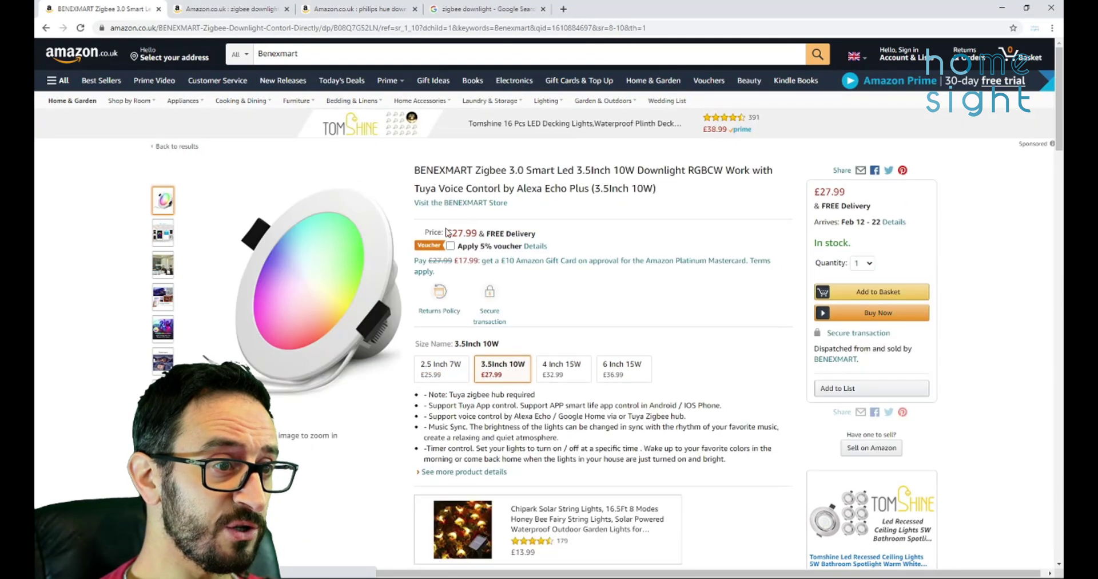
drag(447, 232, 477, 233)
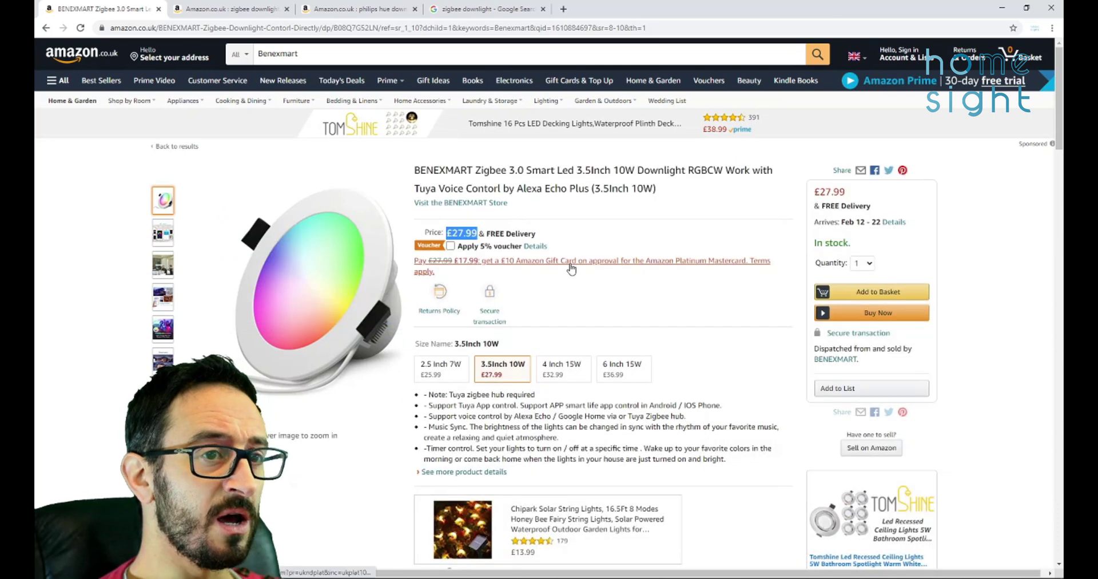
click(230, 9)
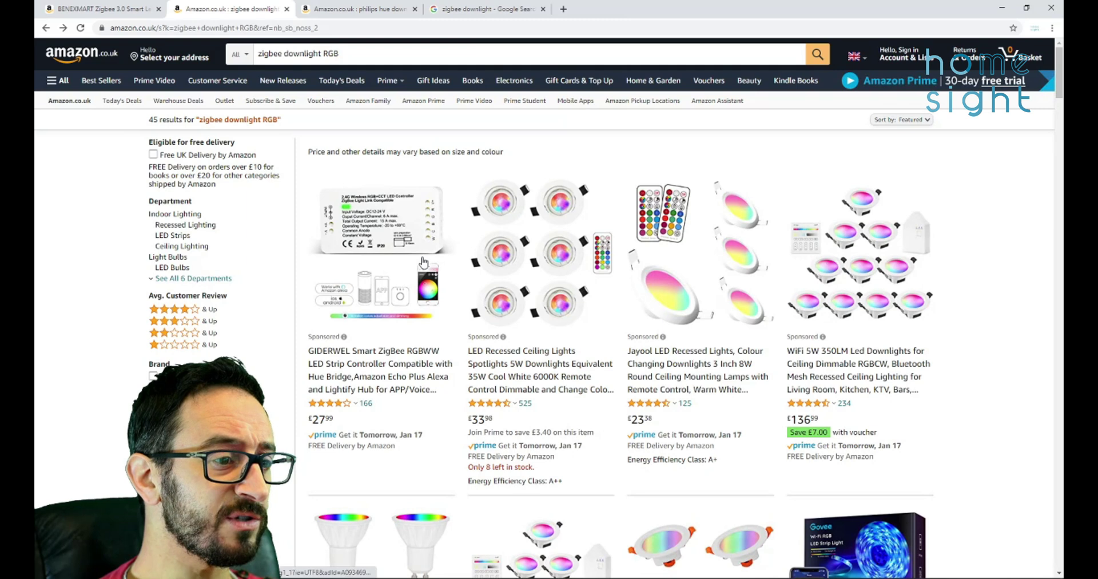
Step: Open the Tuya Zigbee 3.0 Smart Downlight 4 Inch listing and note its £26.99 price
scroll(426, 286, down, 3)
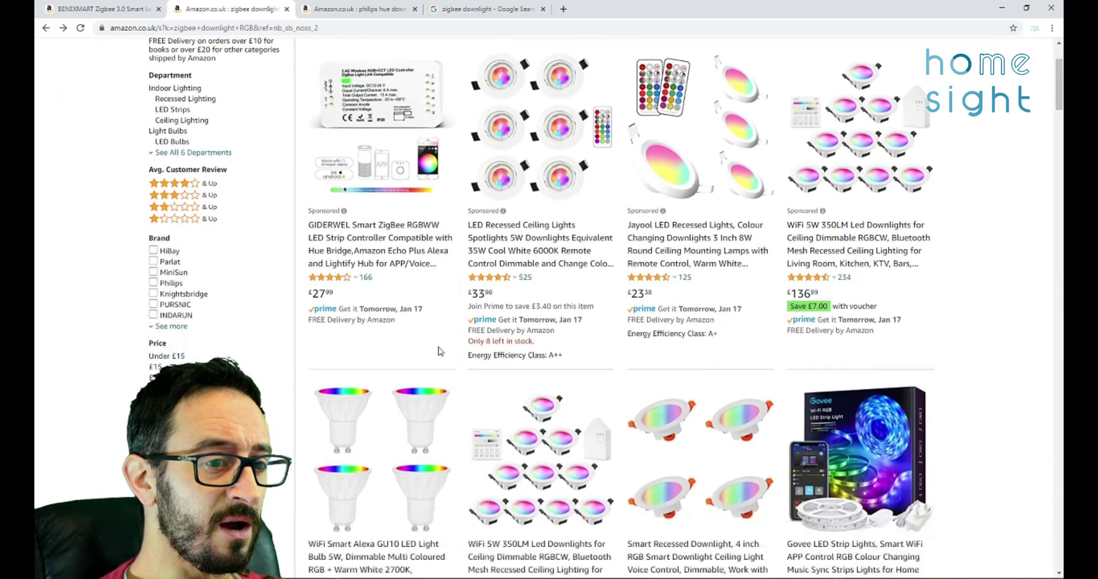
scroll(440, 350, down, 1)
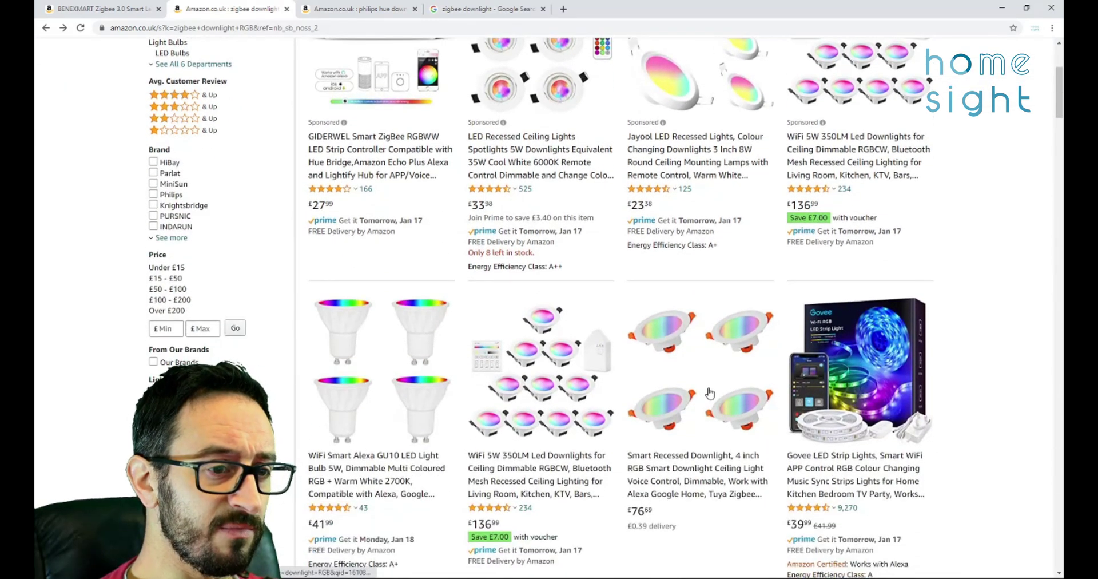
scroll(709, 393, down, 5)
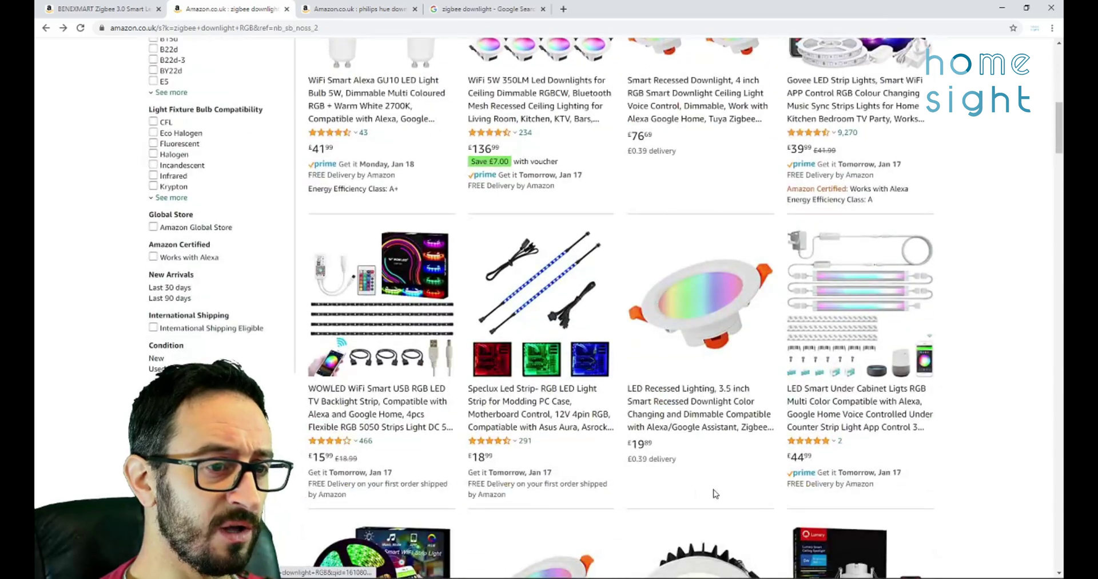
scroll(698, 489, down, 4)
scroll(698, 493, down, 2)
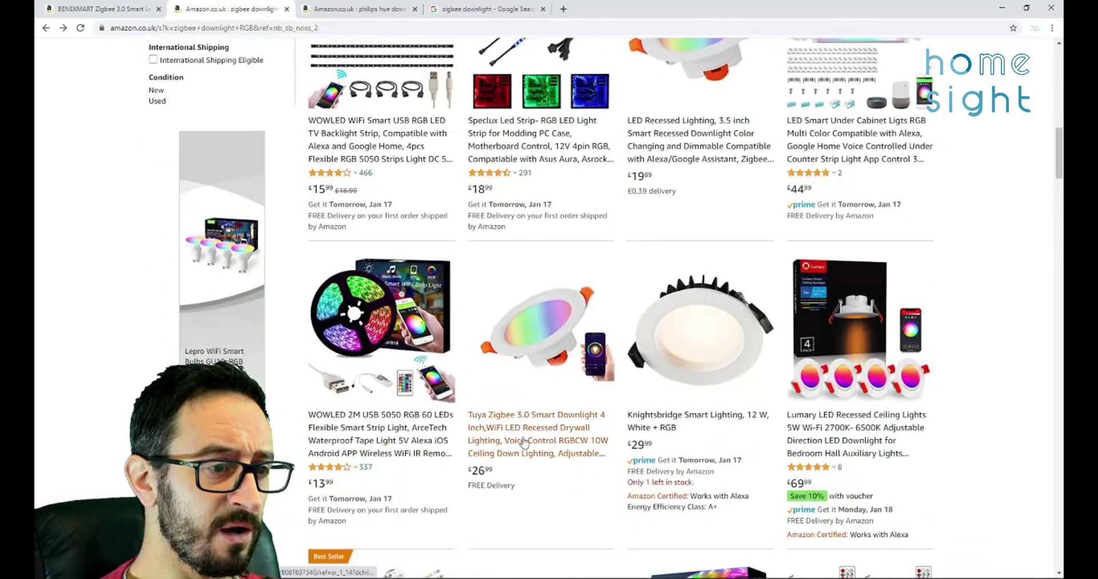
click(524, 441)
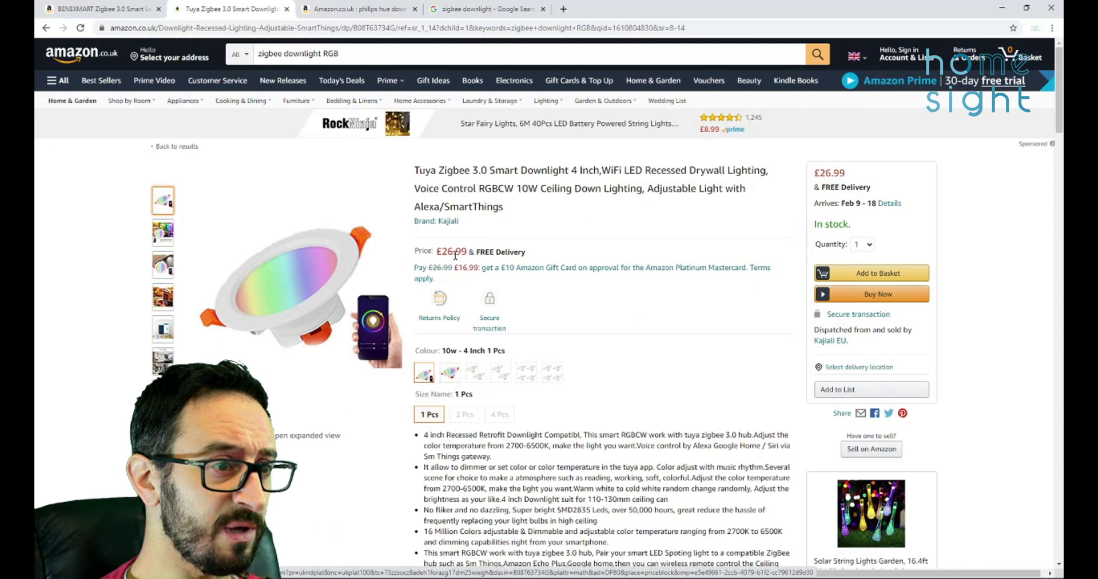
drag(438, 251, 487, 252)
click(548, 252)
Step: Review the Tuya listing's 10W title and bullet points, then go to the philips hue downlight results
double_click(523, 189)
scroll(598, 400, down, 2)
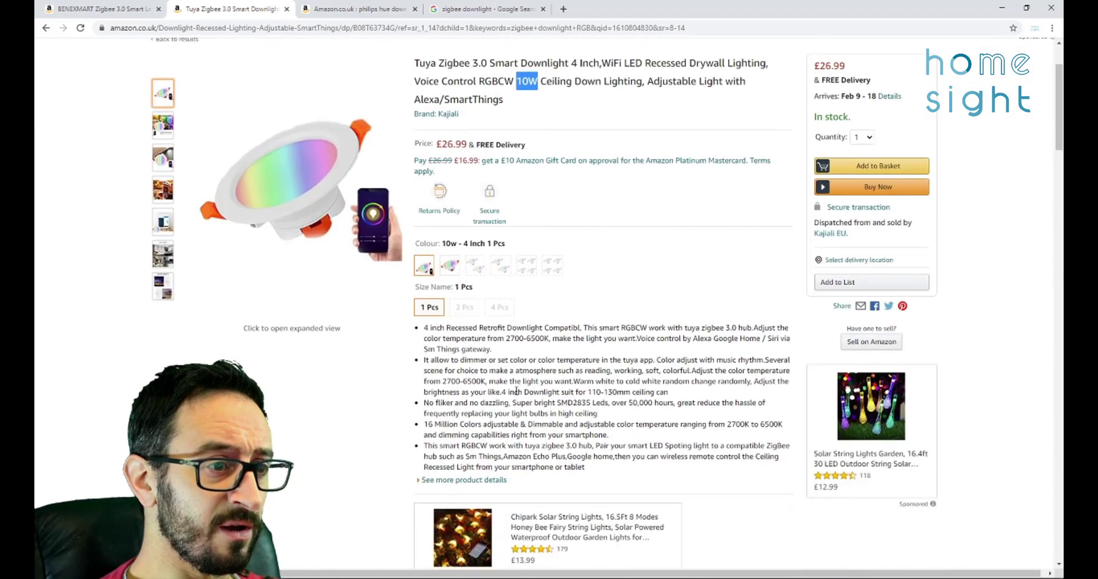
double_click(429, 330)
scroll(429, 331, down, 10)
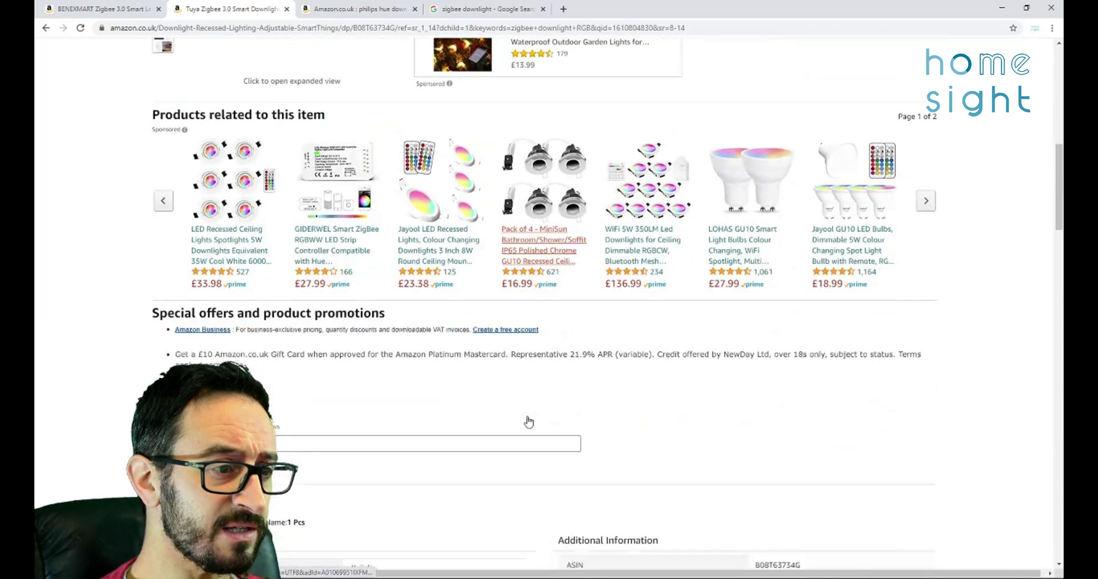
scroll(529, 422, up, 12)
click(355, 9)
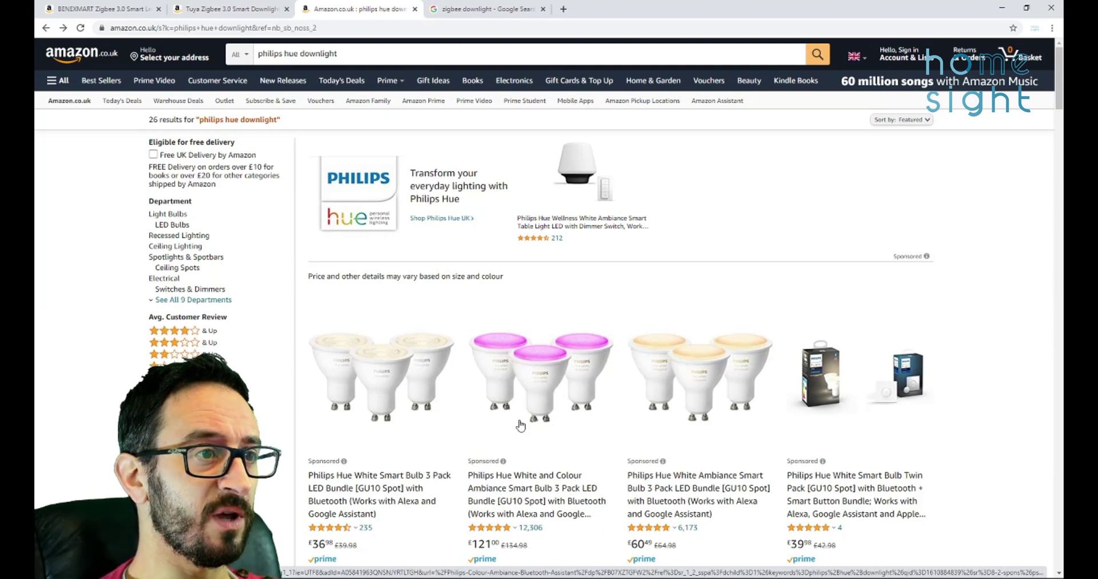
Step: Return to the Google 'zigbee downlight' results and look over the shopping ads
scroll(521, 425, down, 1)
key(ctrl+Tab)
mouse_move(400, 276)
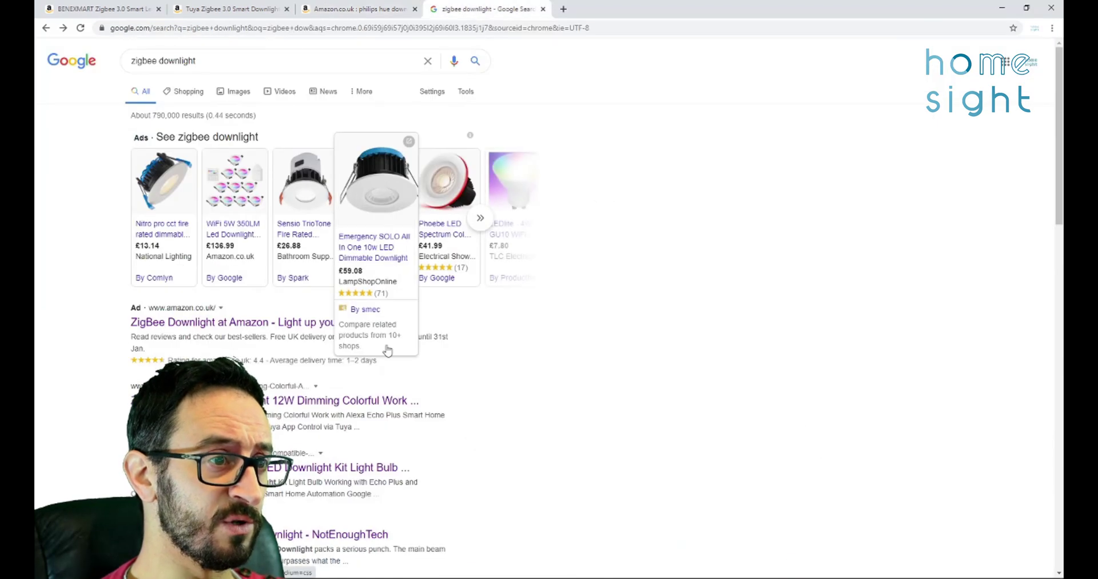